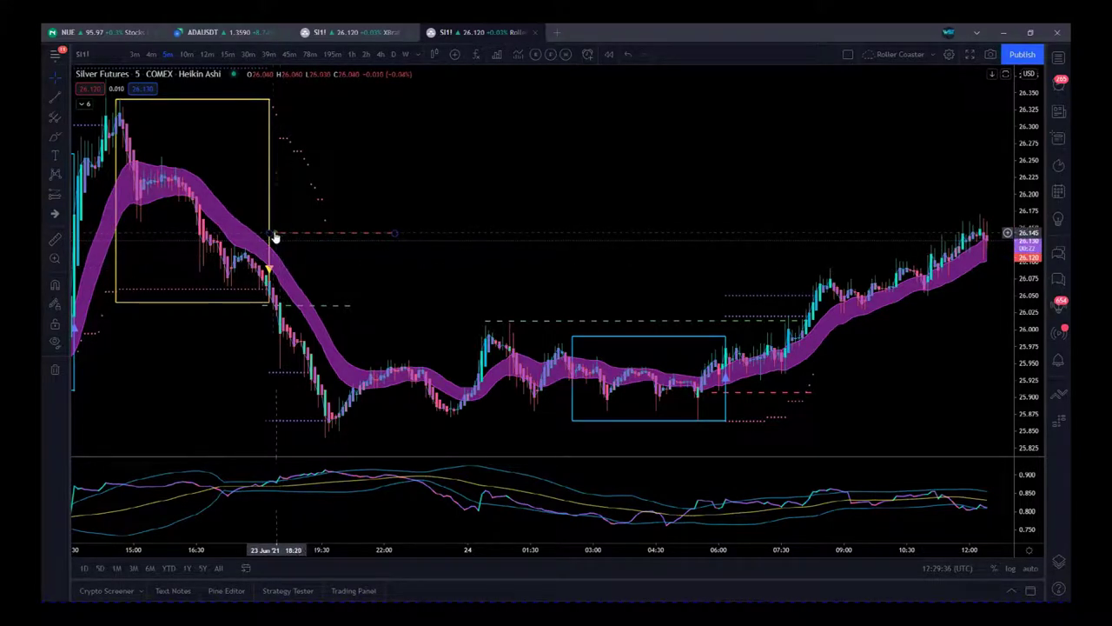
Step: Move the red dashed line beside the yellow box down to the 26.125 price level
left_click(291, 235)
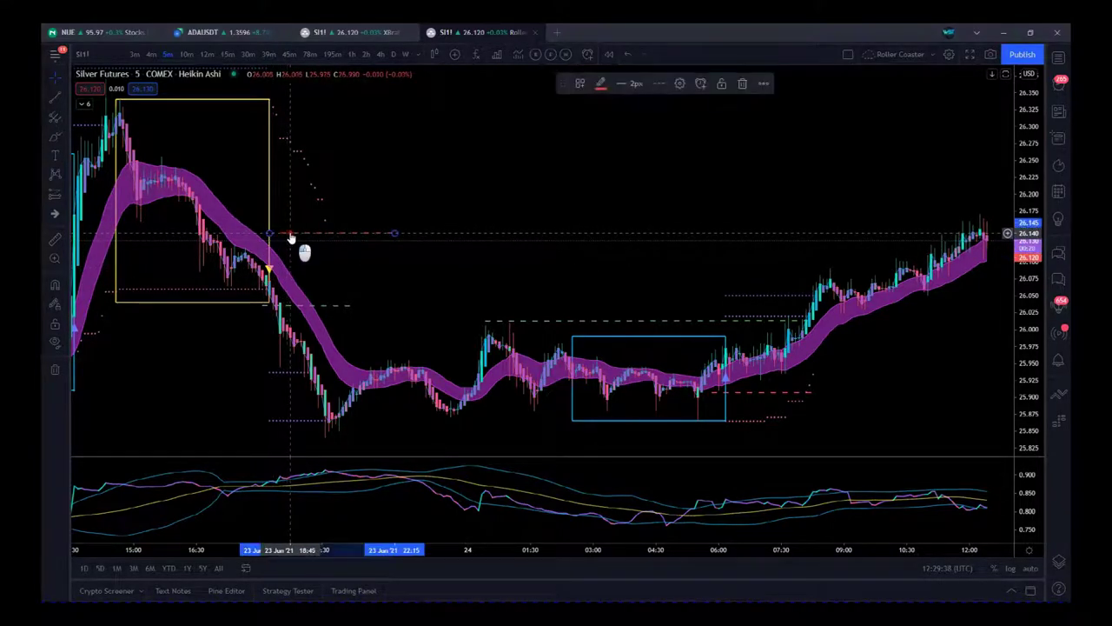
left_click_drag(292, 236, 294, 245)
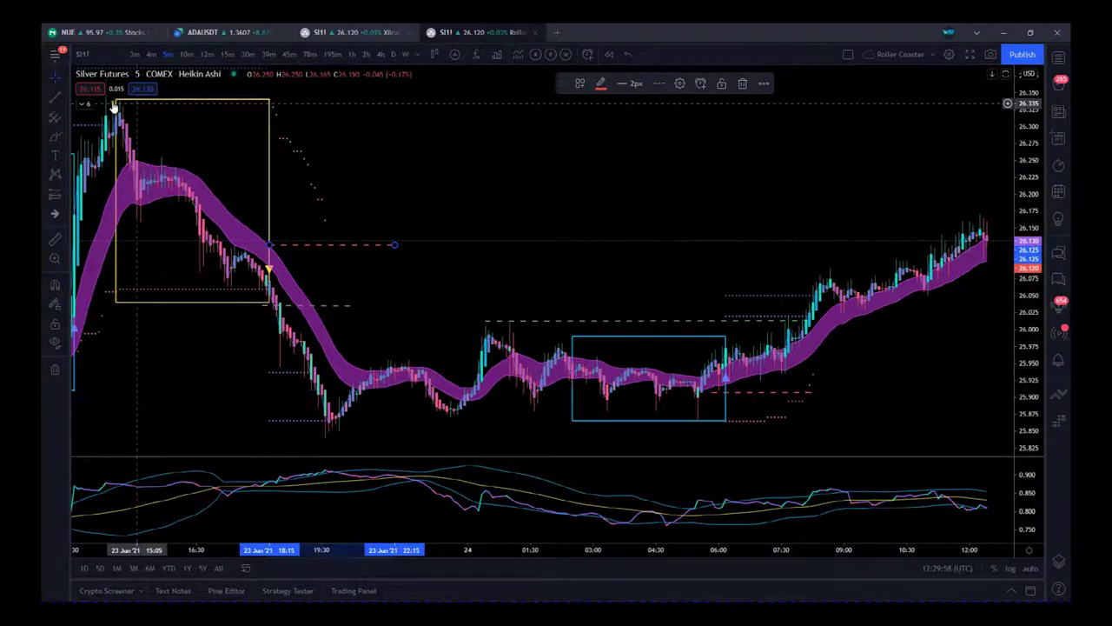
left_click(64, 119)
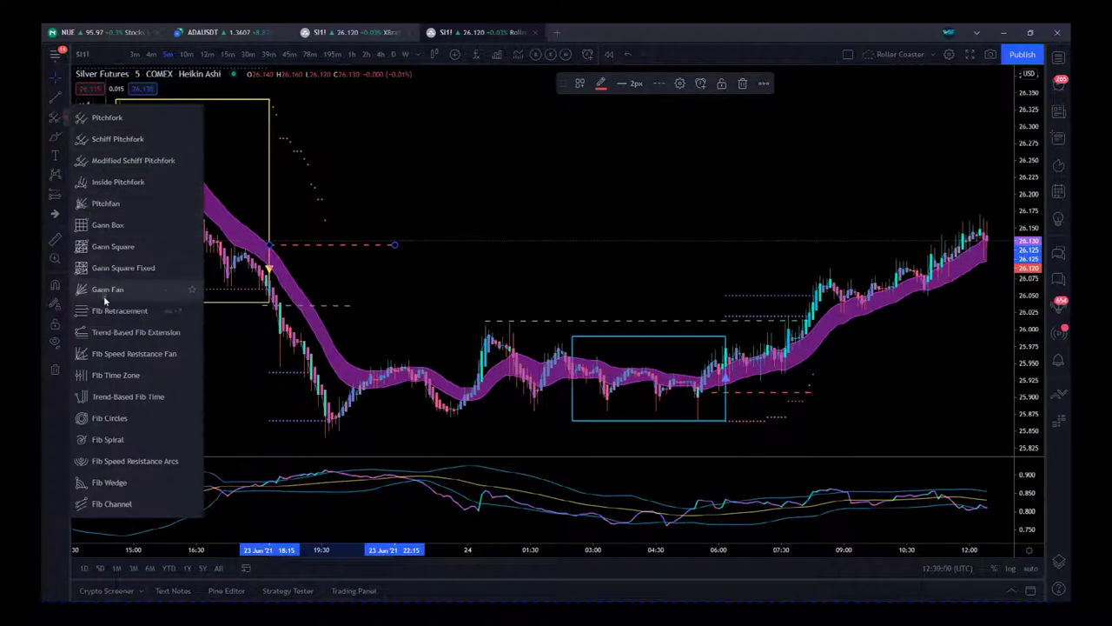
left_click(103, 328)
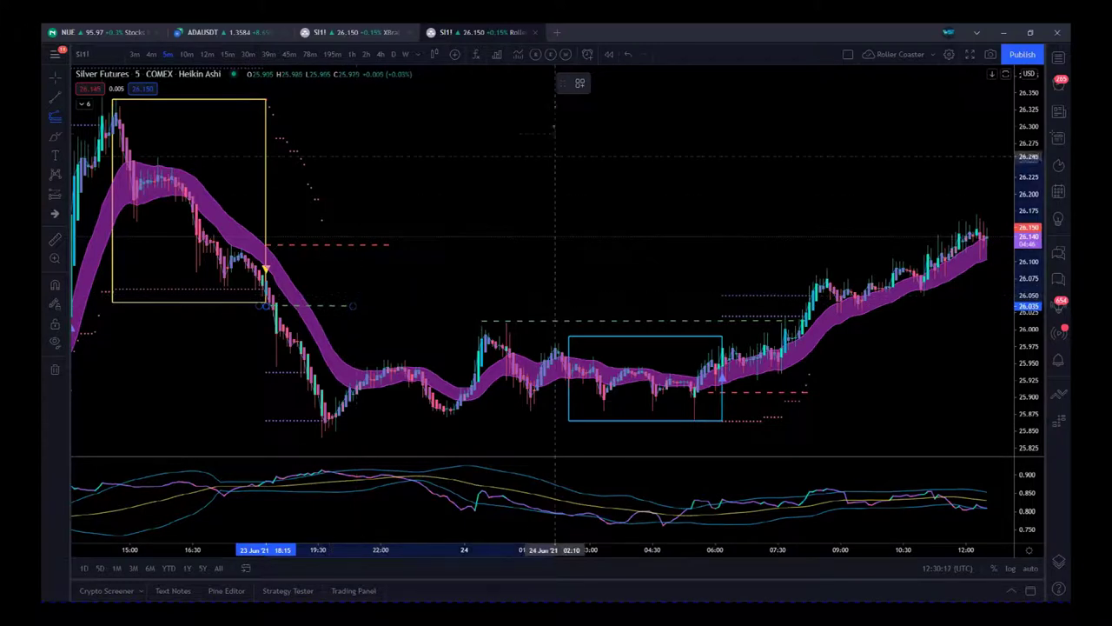
left_click(537, 107)
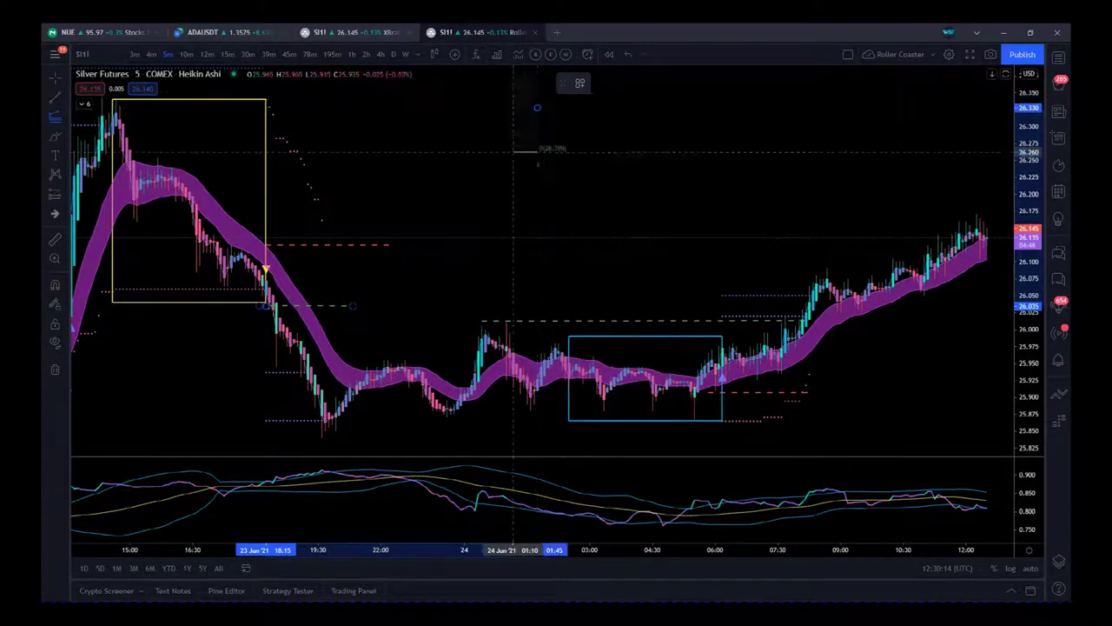
left_click(547, 170)
left_click(684, 84)
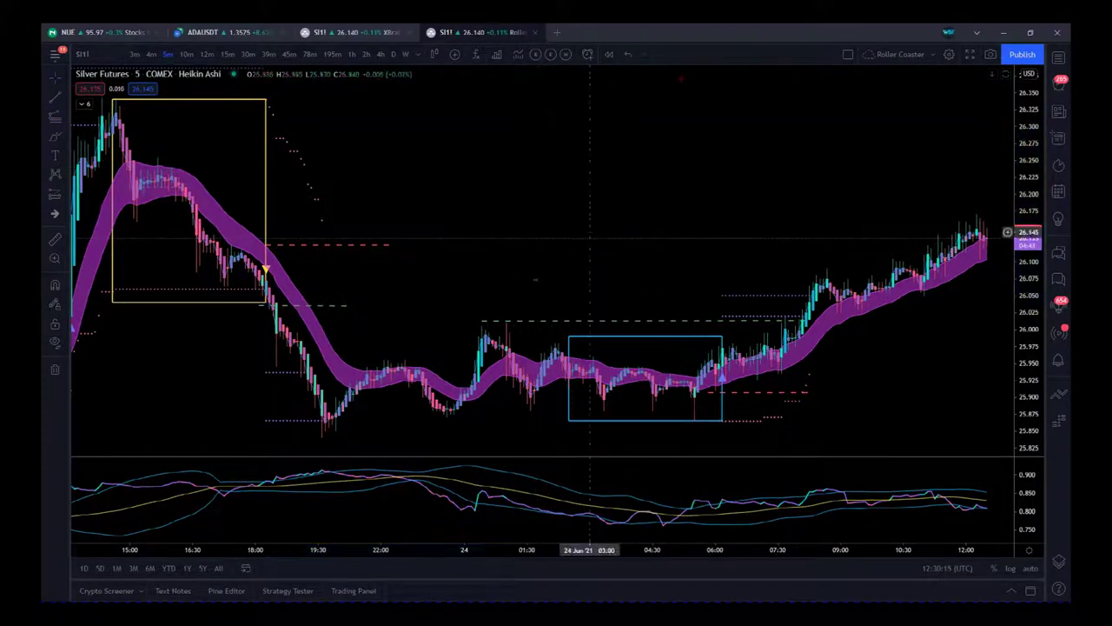
Step: Draw a Trend-Based Fib Extension from the red line at 26.125 to the dashed entry line at 26.035, projected from 26.035
left_click(55, 108)
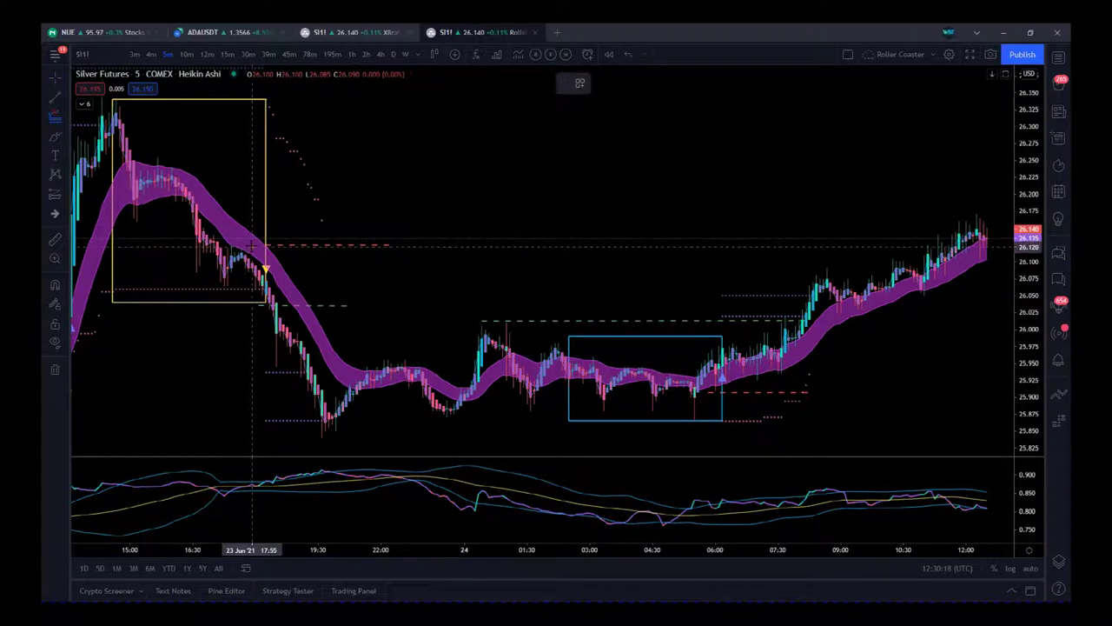
left_click(63, 117)
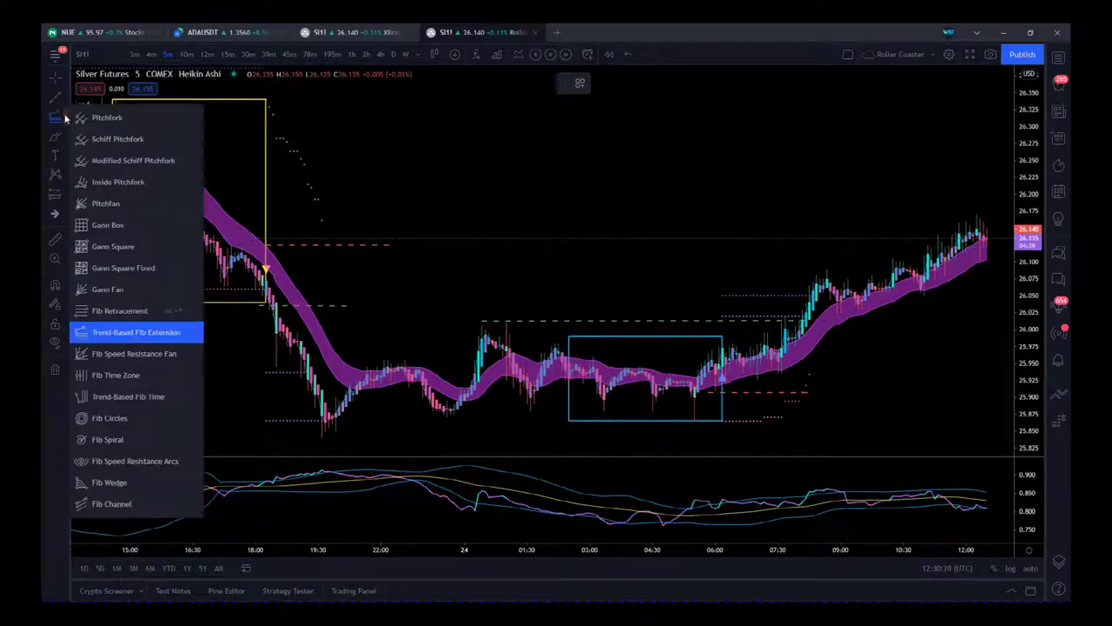
left_click(109, 332)
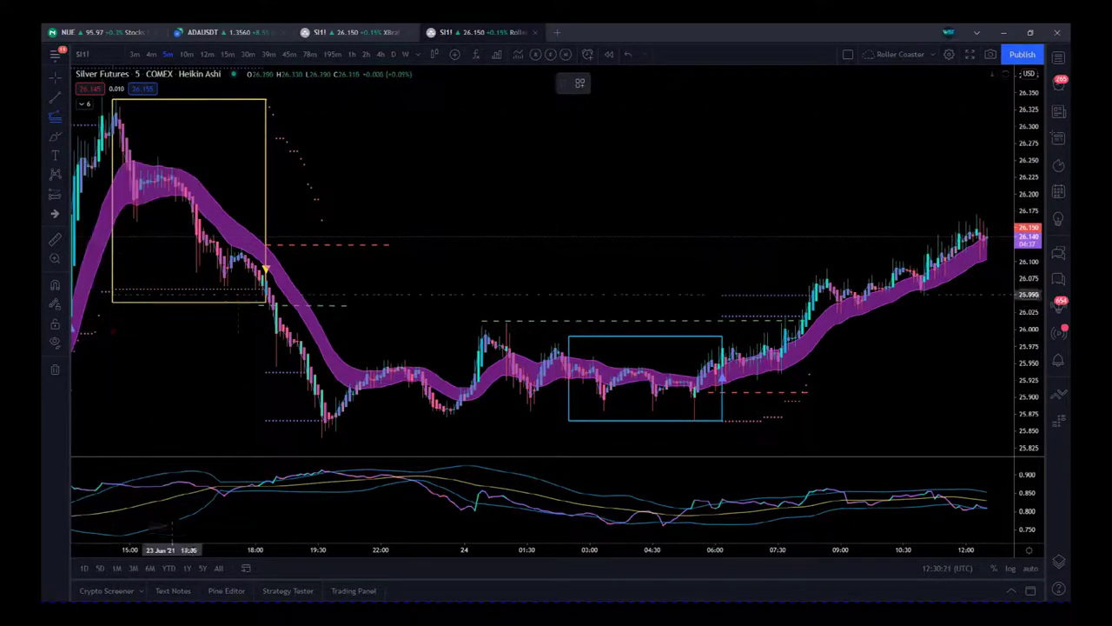
left_click(245, 243)
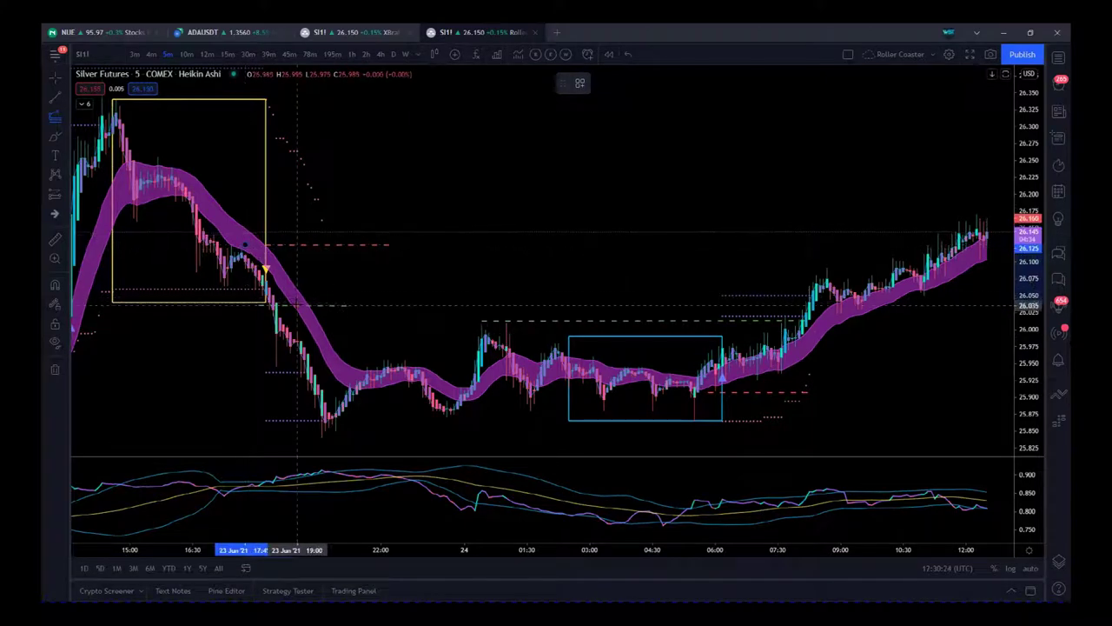
left_click(301, 306)
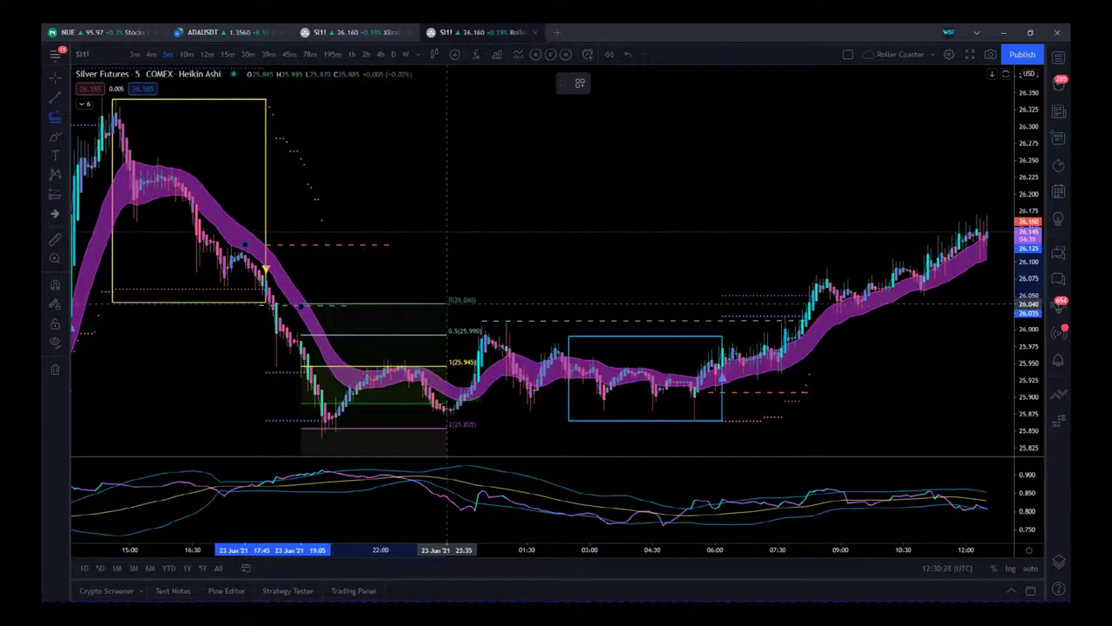
left_click(446, 303)
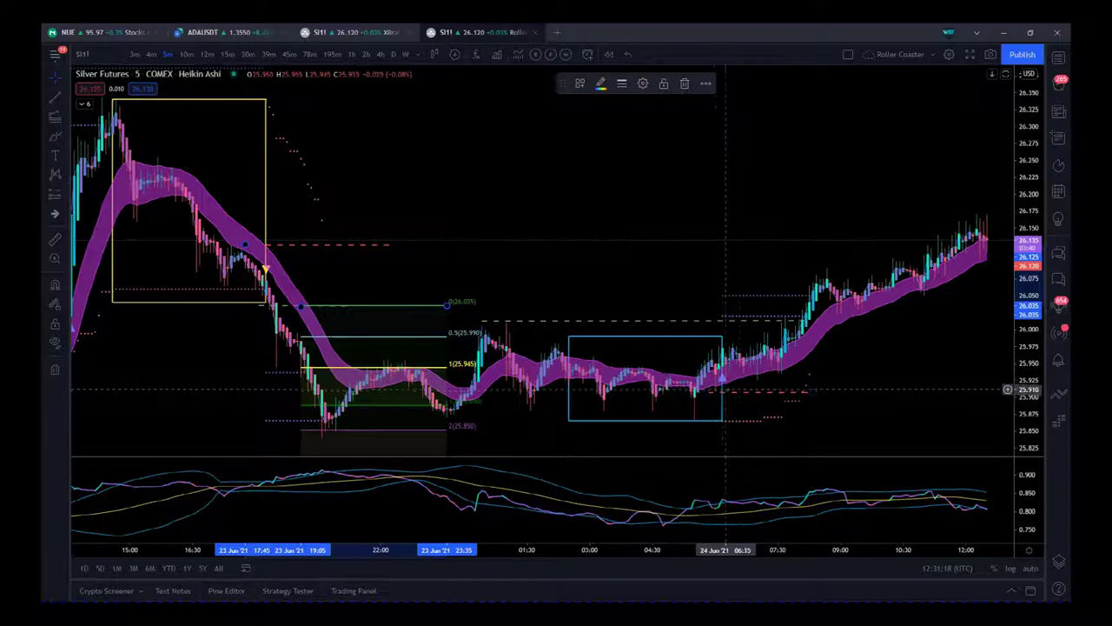
Step: Move the red dashed line beside the blue box to 25.915 and draw a Trend-Based Fib Extension from it to 26.015, projected from 26.010
mouse_move(765, 393)
left_mouse_down()
mouse_move(766, 382)
mouse_move(776, 390)
left_mouse_up()
left_click_drag(909, 385, 860, 383)
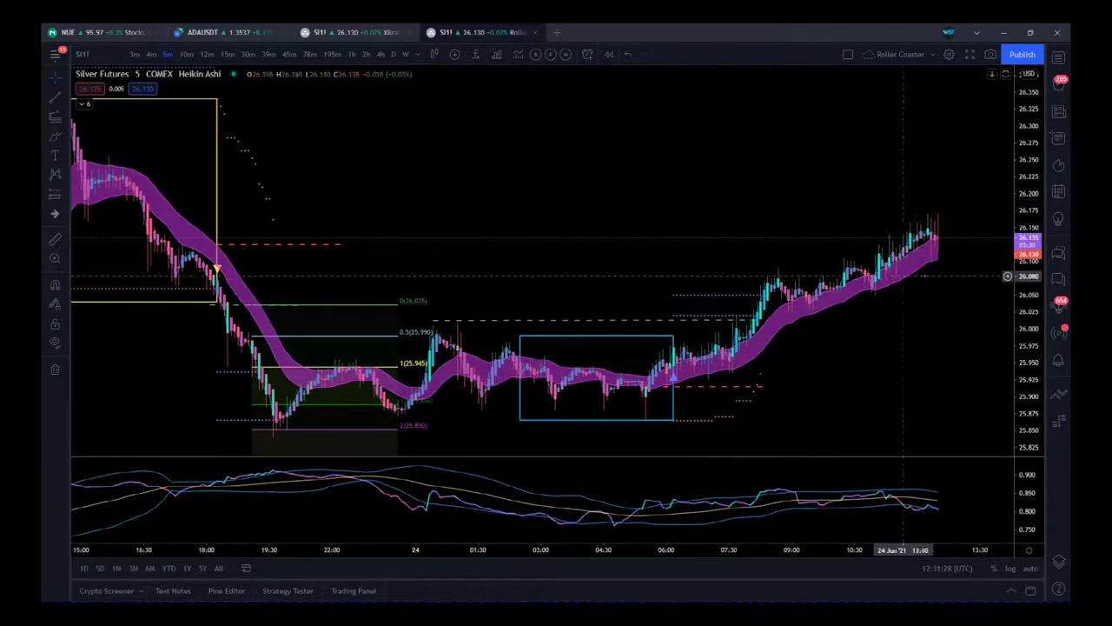
left_click(55, 115)
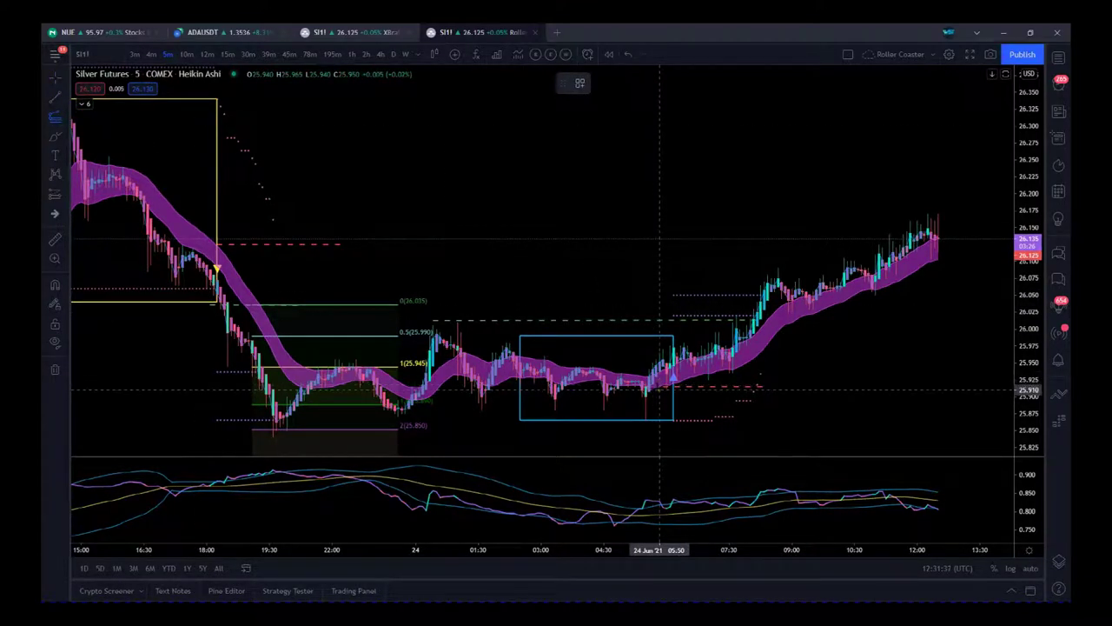
left_click(662, 388)
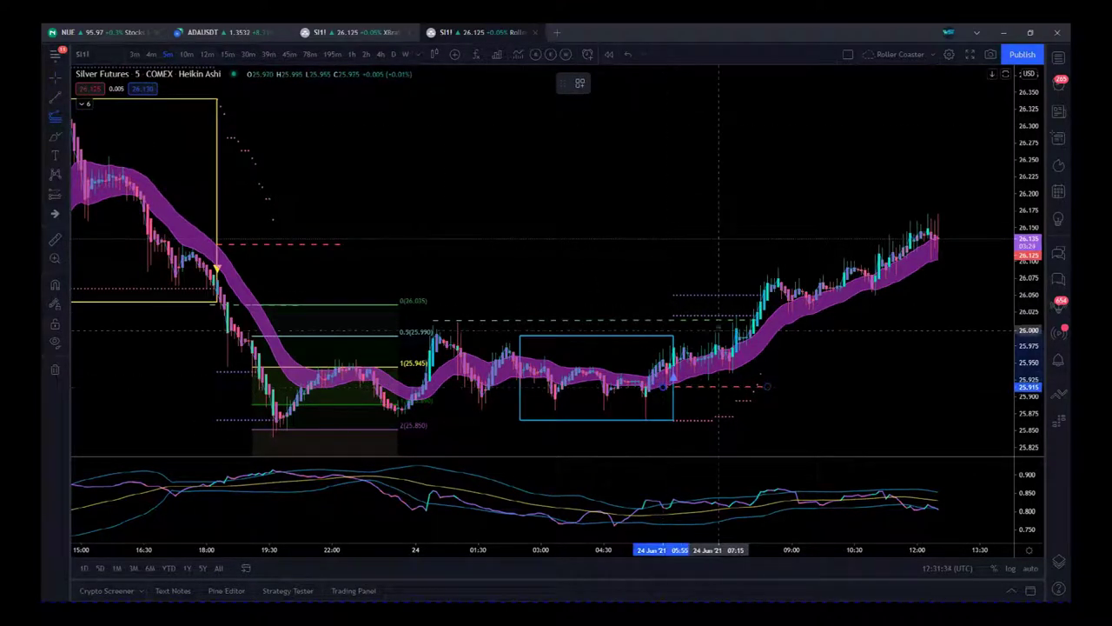
left_click(721, 319)
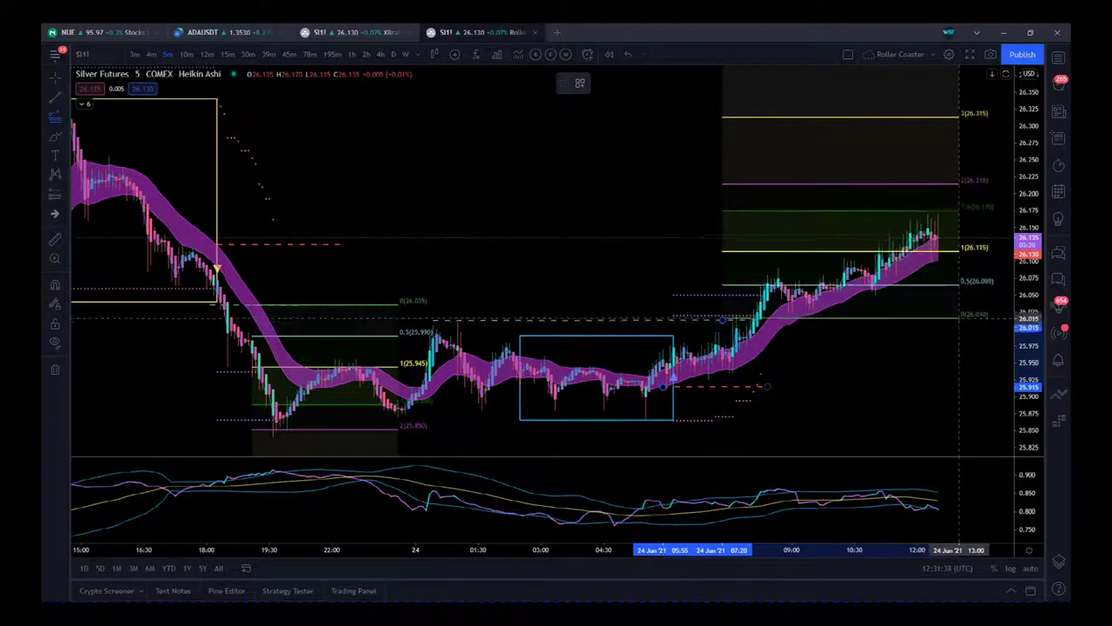
left_click(959, 320)
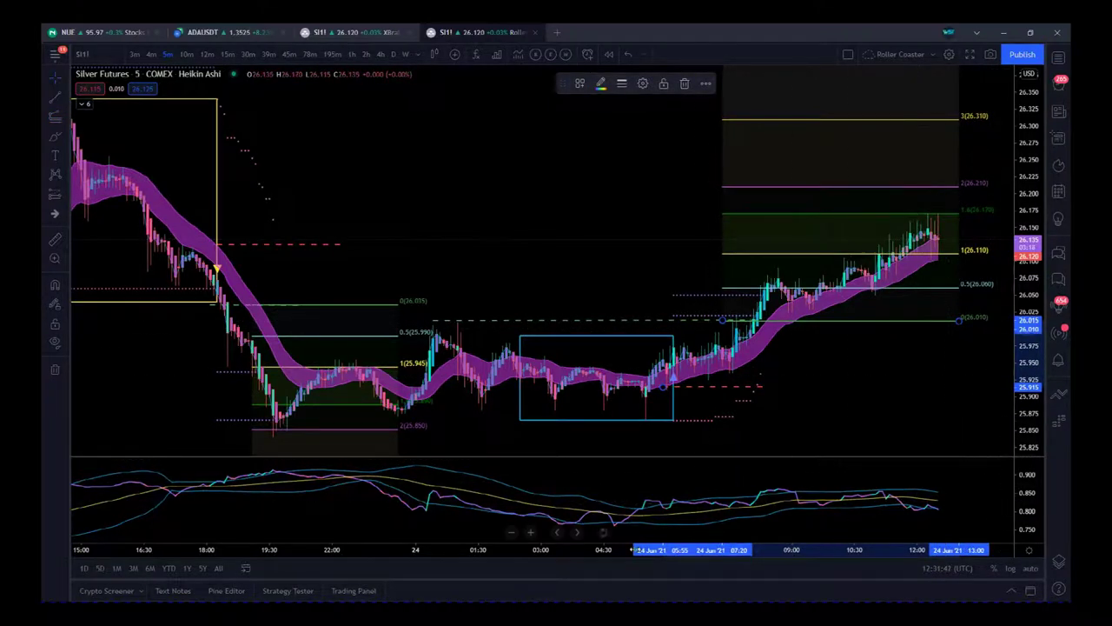
Step: Enlarge the lower indicator pane to examine its line and bands, shrink it again, and review both trades on the price chart
scroll(629, 549, "down", 2)
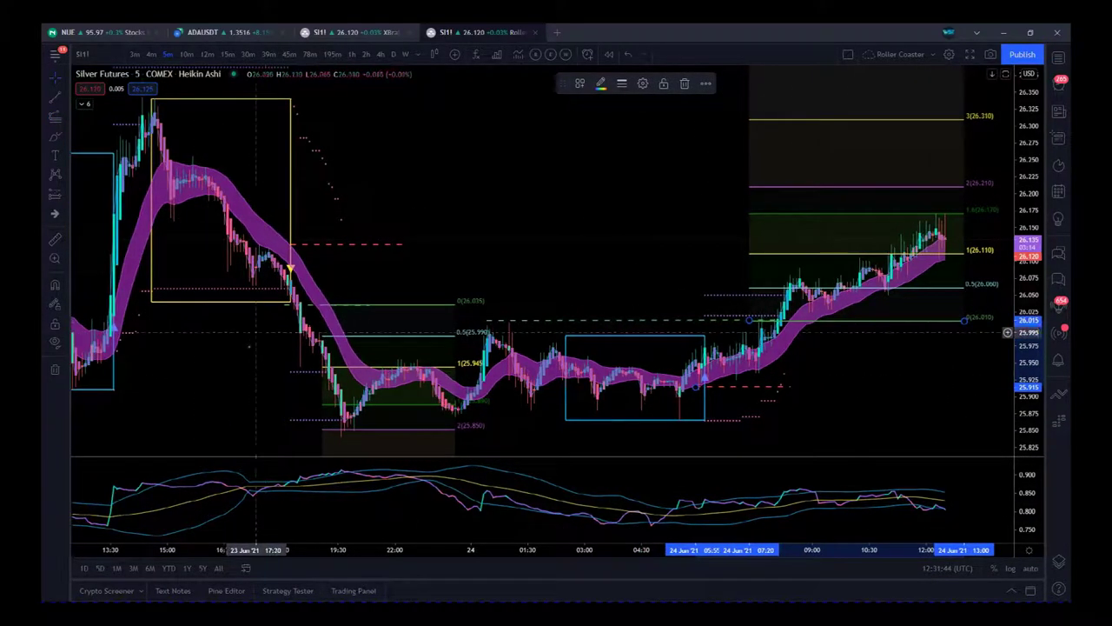
left_click_drag(358, 556, 320, 549)
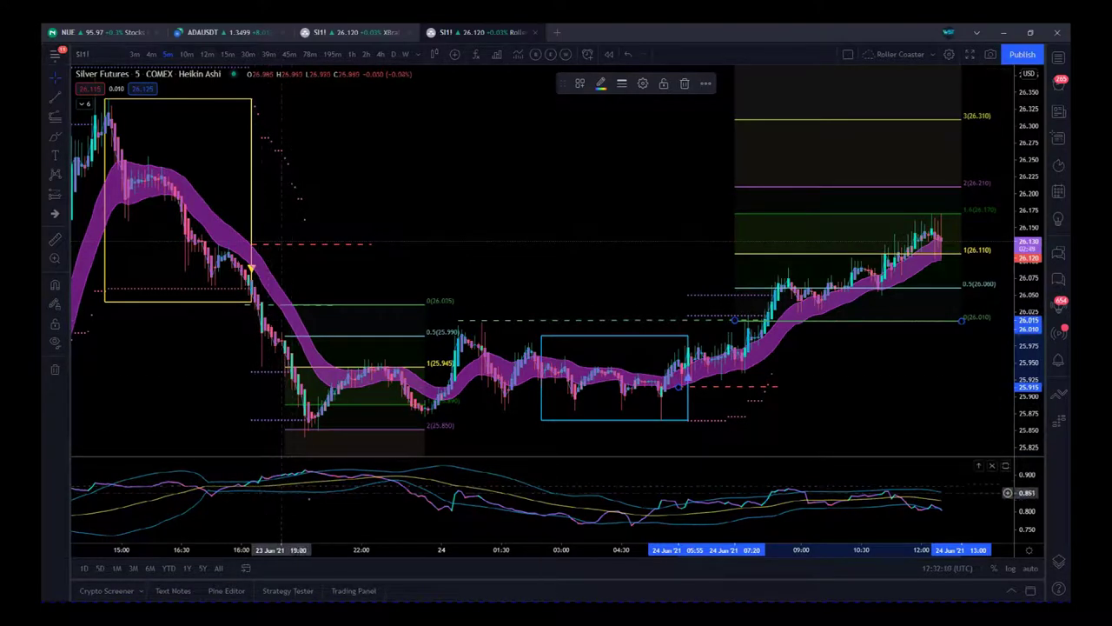
left_click_drag(394, 456, 391, 336)
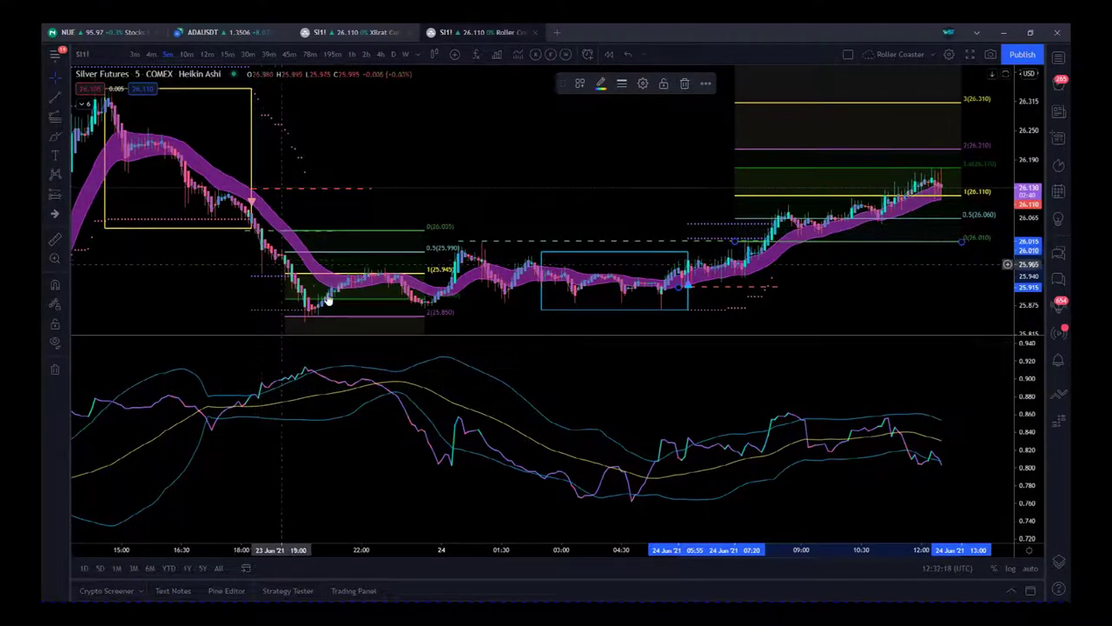
left_click_drag(582, 336, 593, 485)
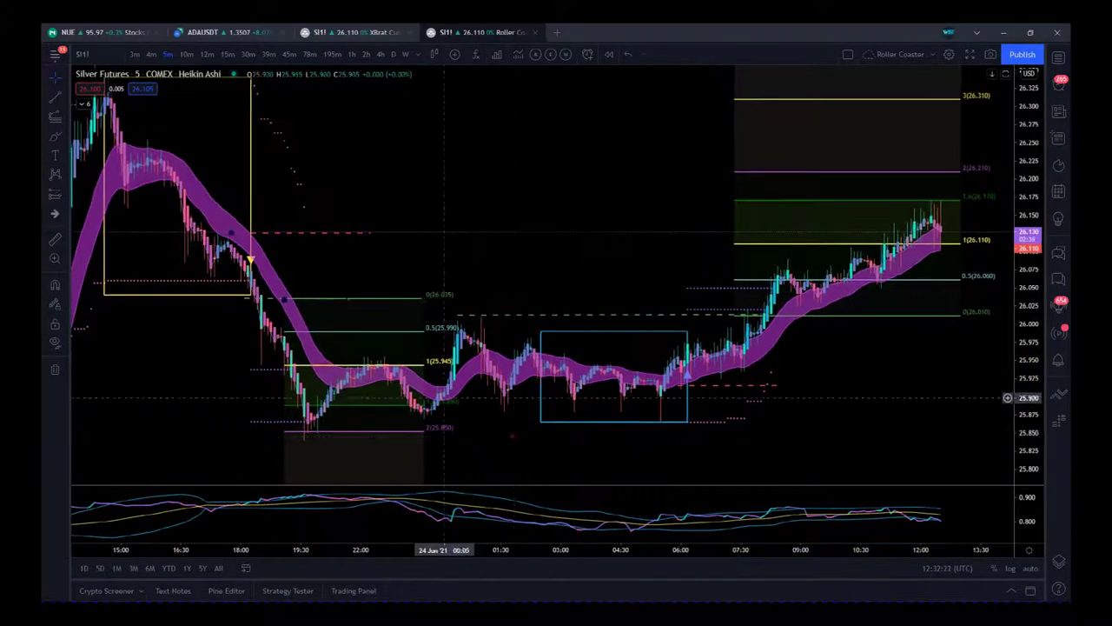
left_click_drag(380, 166, 378, 190)
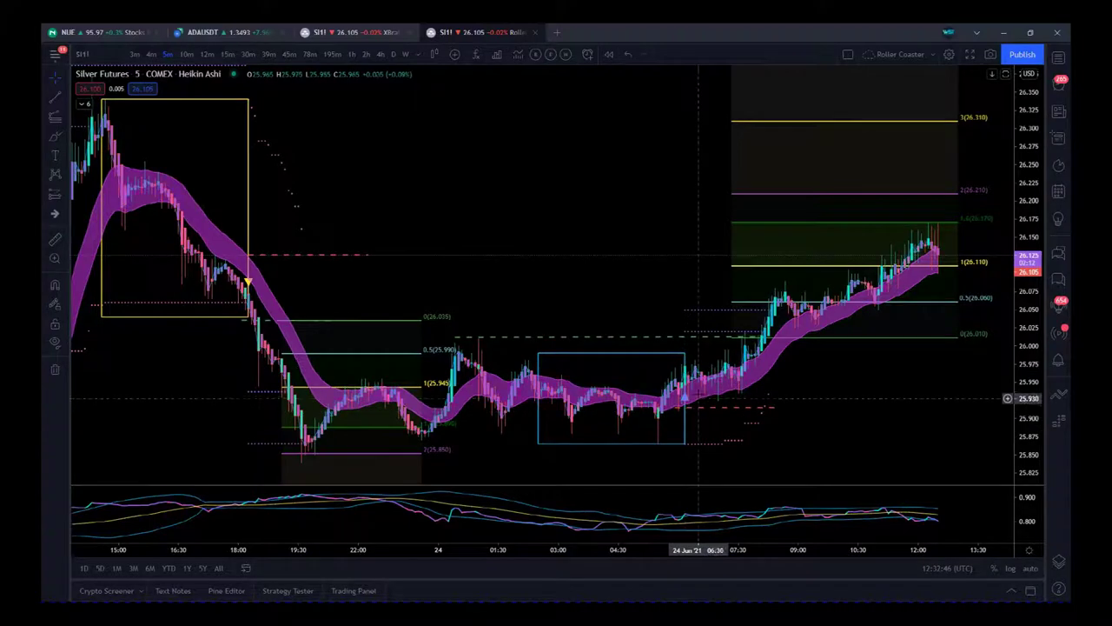
left_click_drag(866, 429, 875, 426)
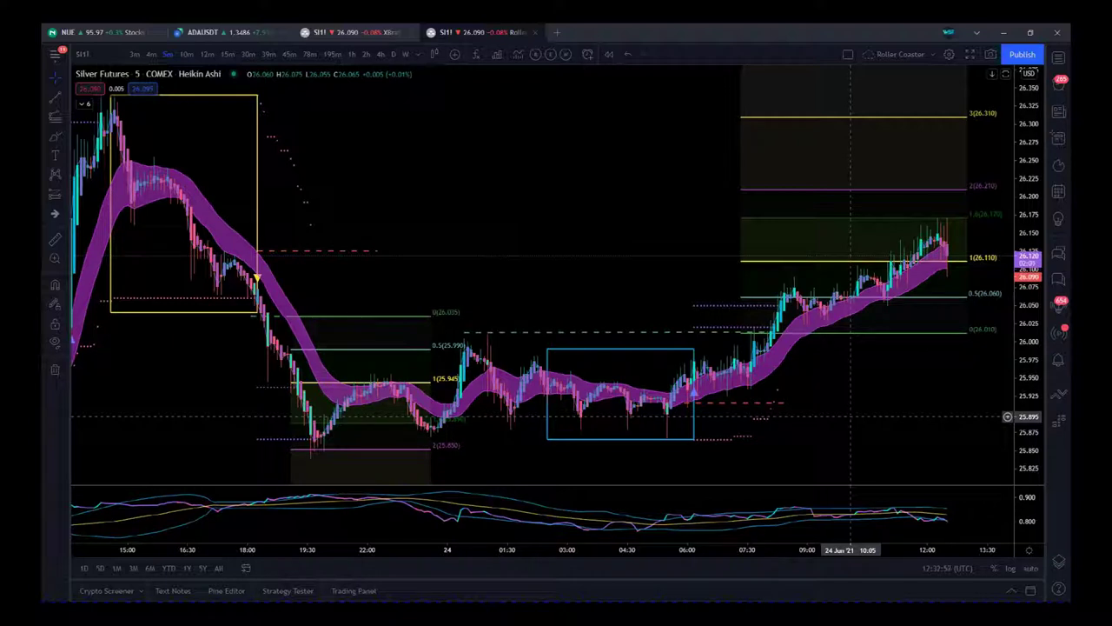
Step: Measure the price drop from the dashed short entry line by the yellow box to the low of the decline
left_click(53, 241)
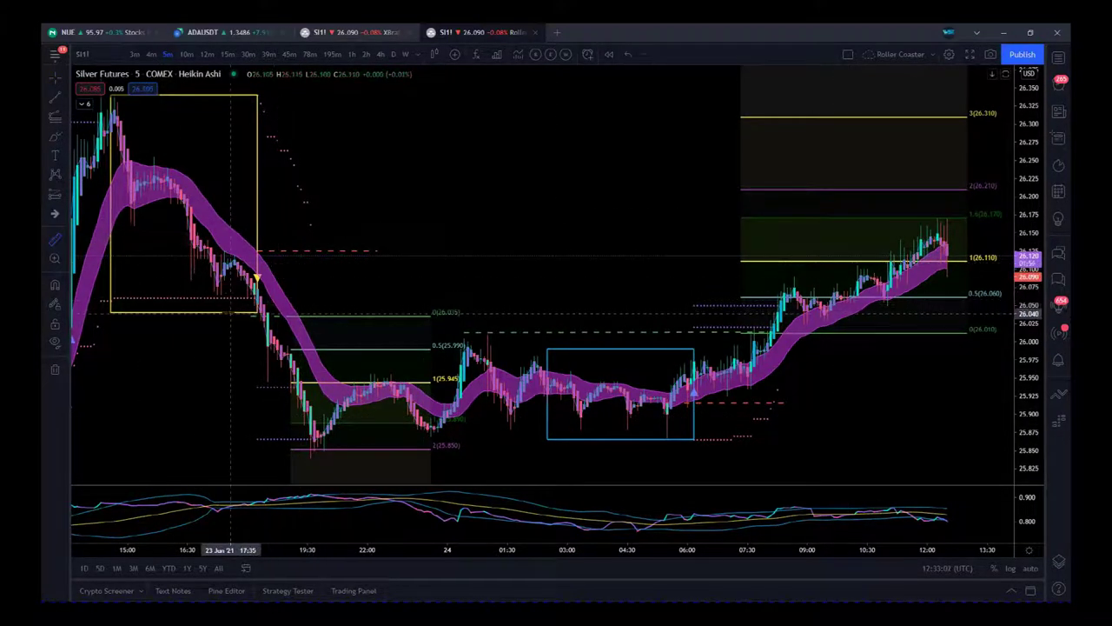
left_click(230, 313)
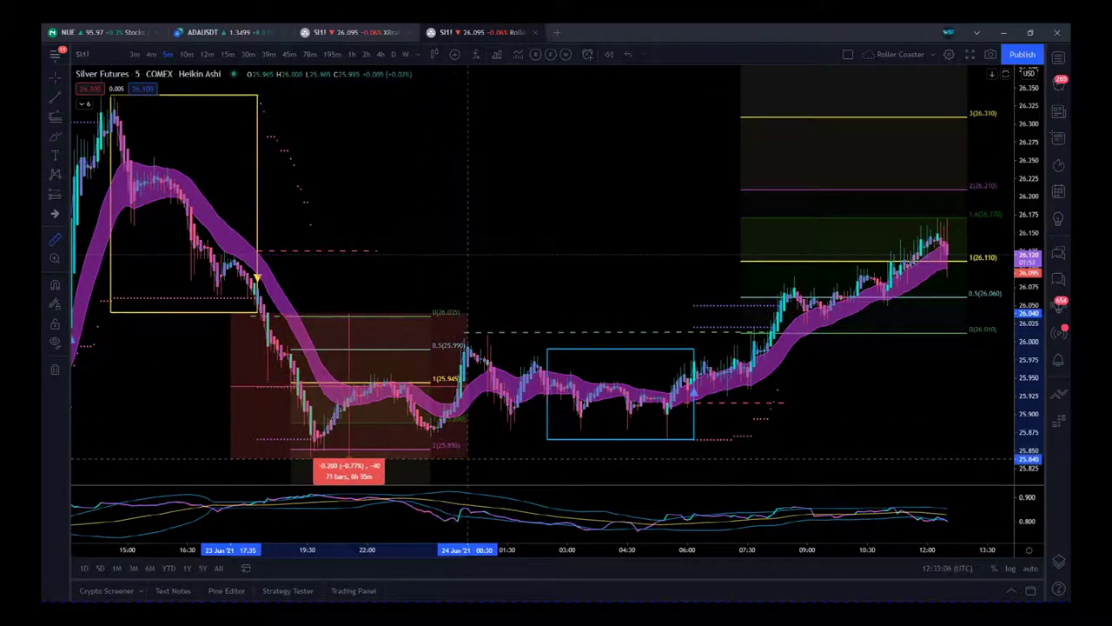
left_click(467, 458)
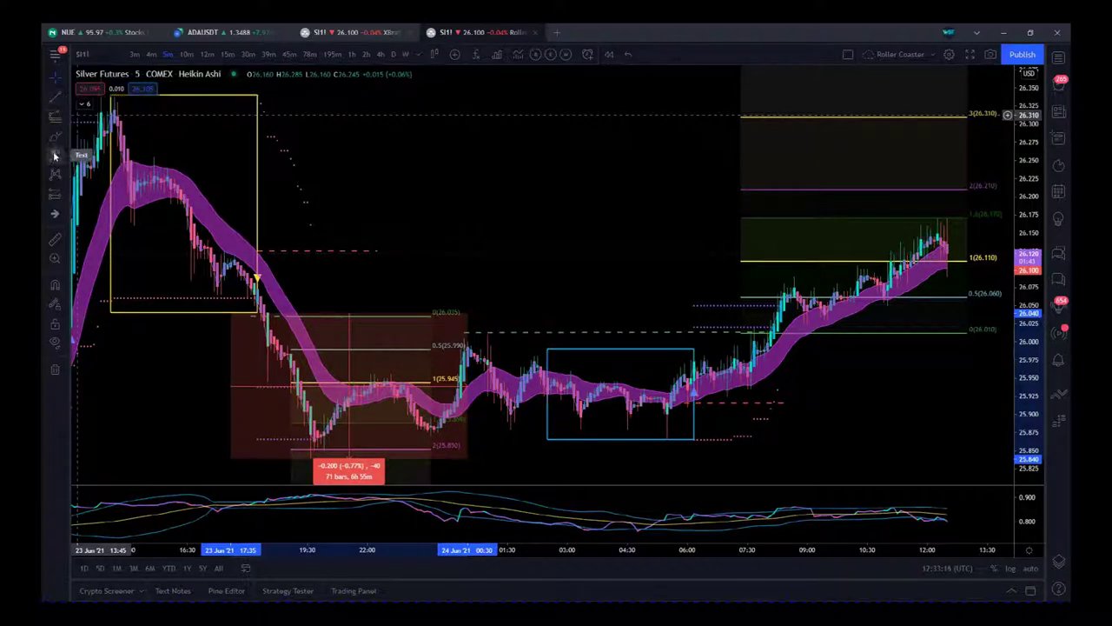
Step: Measure the price rise from the dashed long entry line after the blue box to the 1.6 Fib extension level
left_click(55, 240)
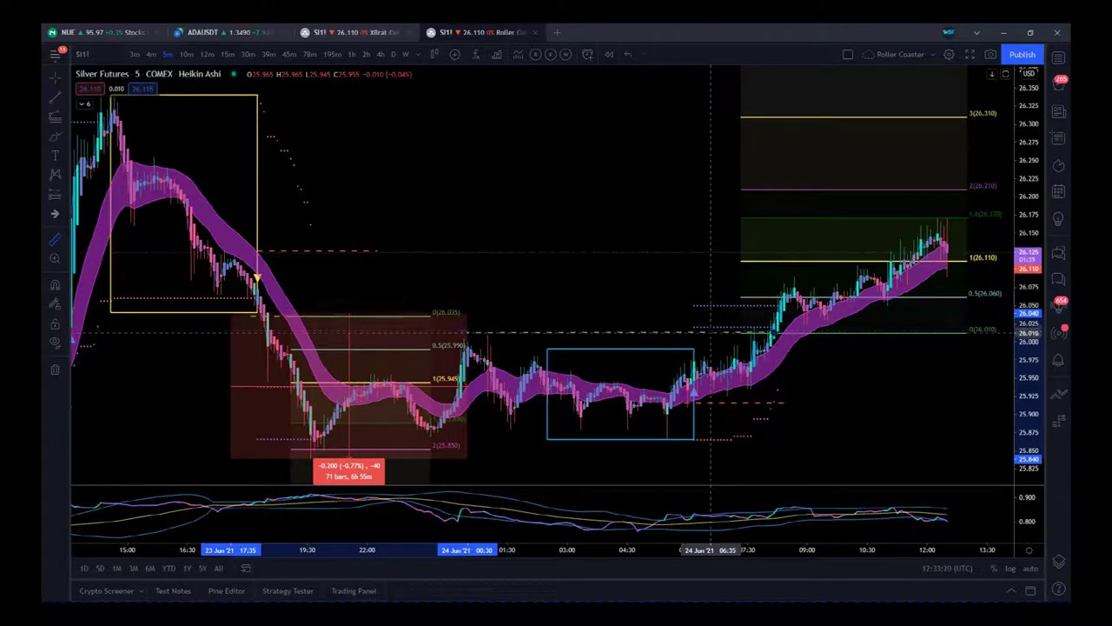
left_click(711, 331)
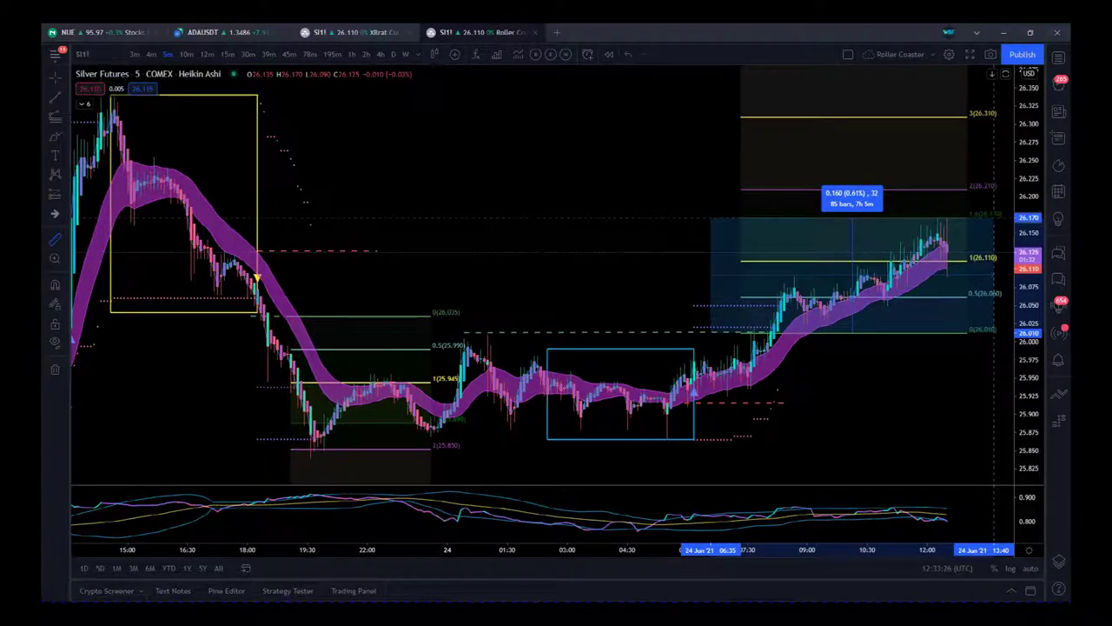
left_click(934, 361)
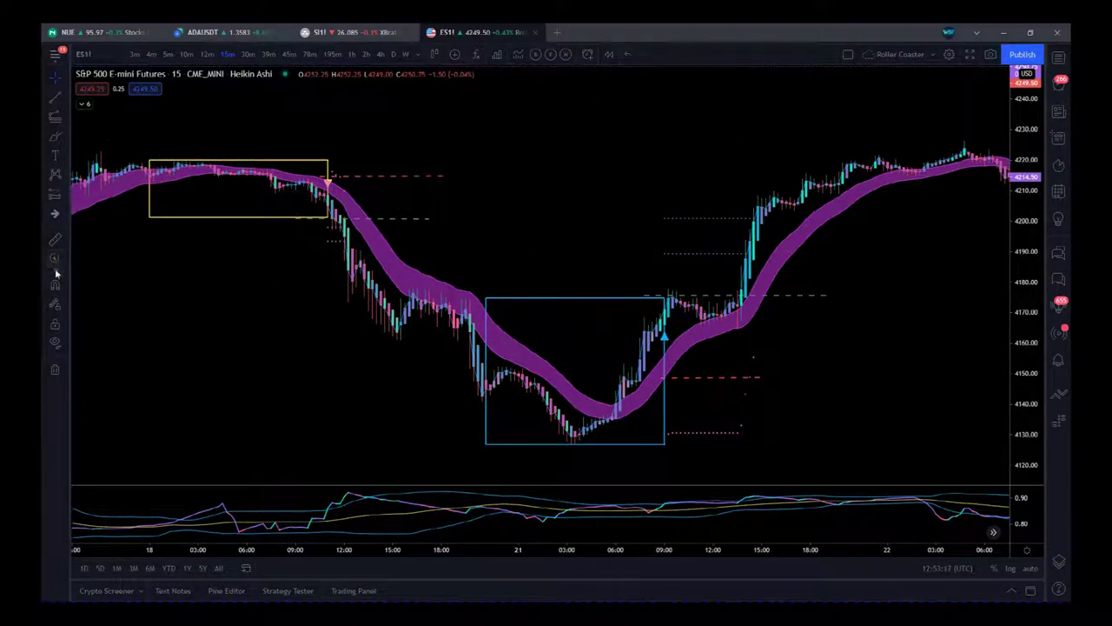
Step: Measure the S&P 500 E-mini drop from the dashed short entry line below the yellow box to the low inside the blue box
left_click(55, 239)
left_click(304, 217)
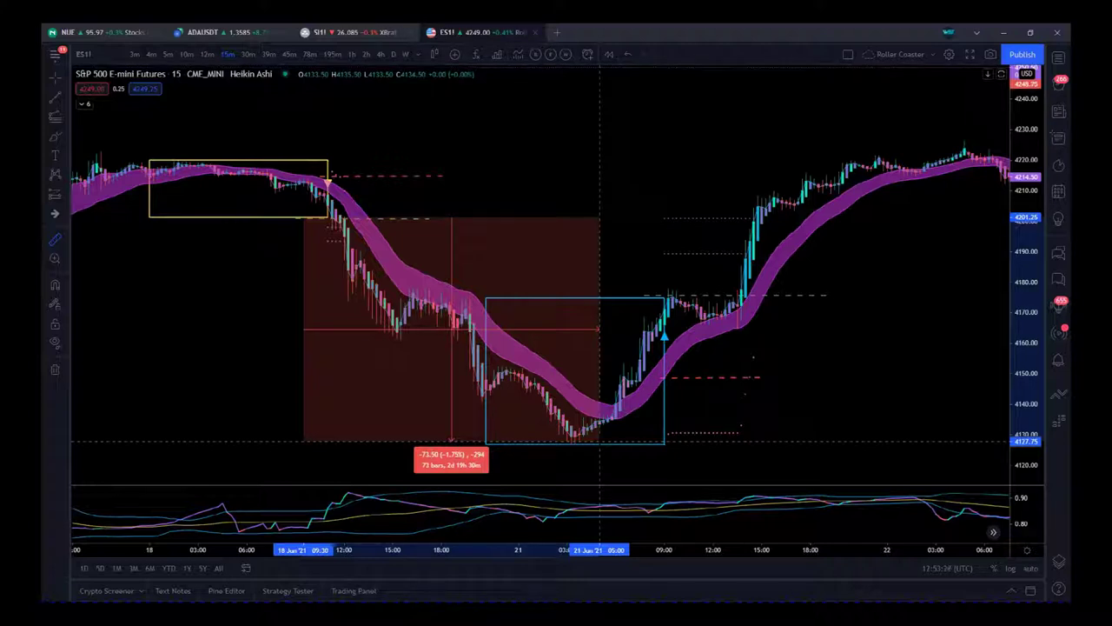
left_click(599, 442)
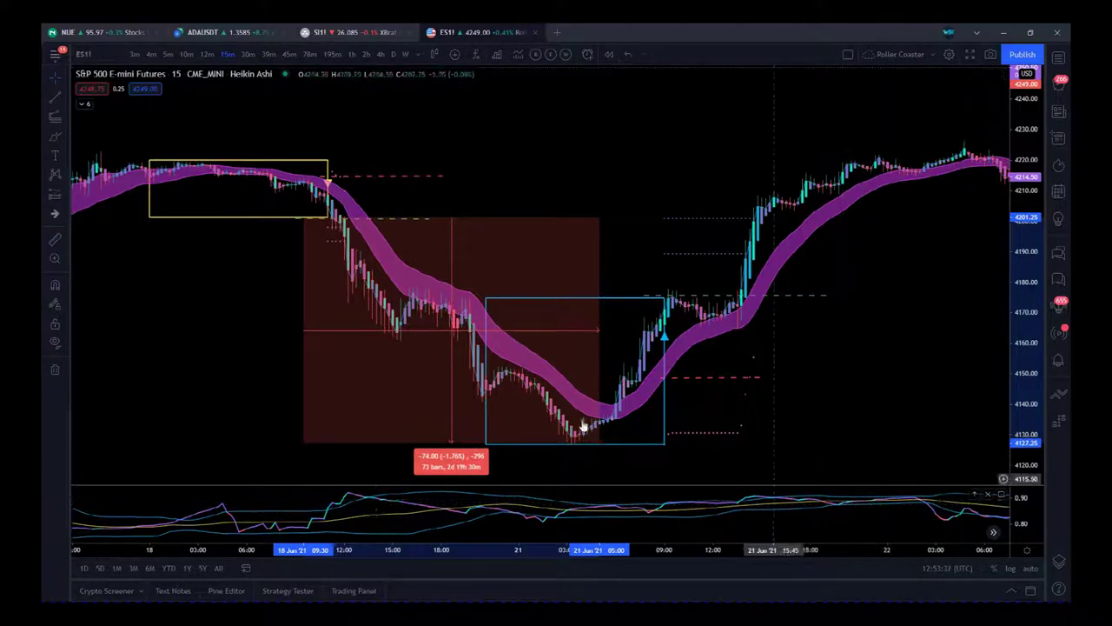
Step: Measure the distance from the dashed long entry line at the blue box down to its red dashed stop line
left_click(55, 238)
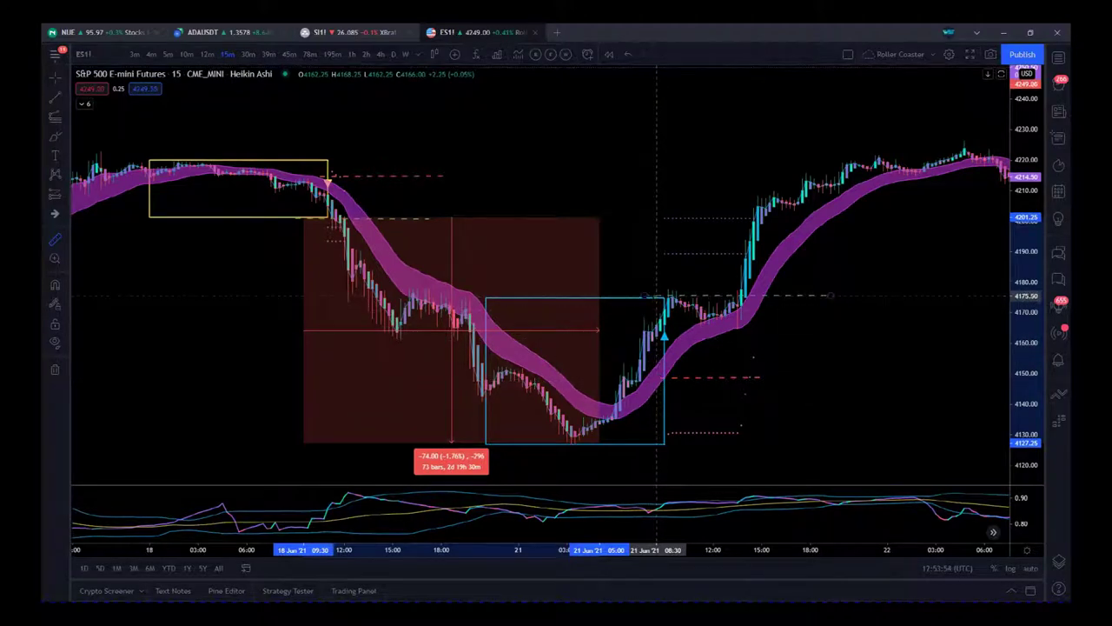
left_click(668, 299)
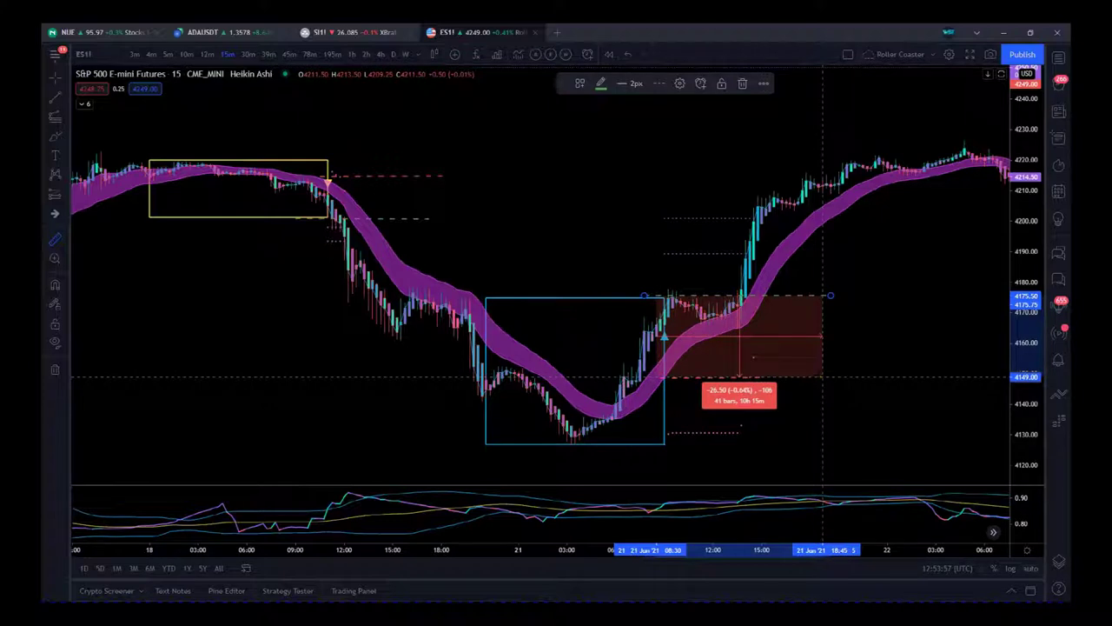
left_click(824, 376)
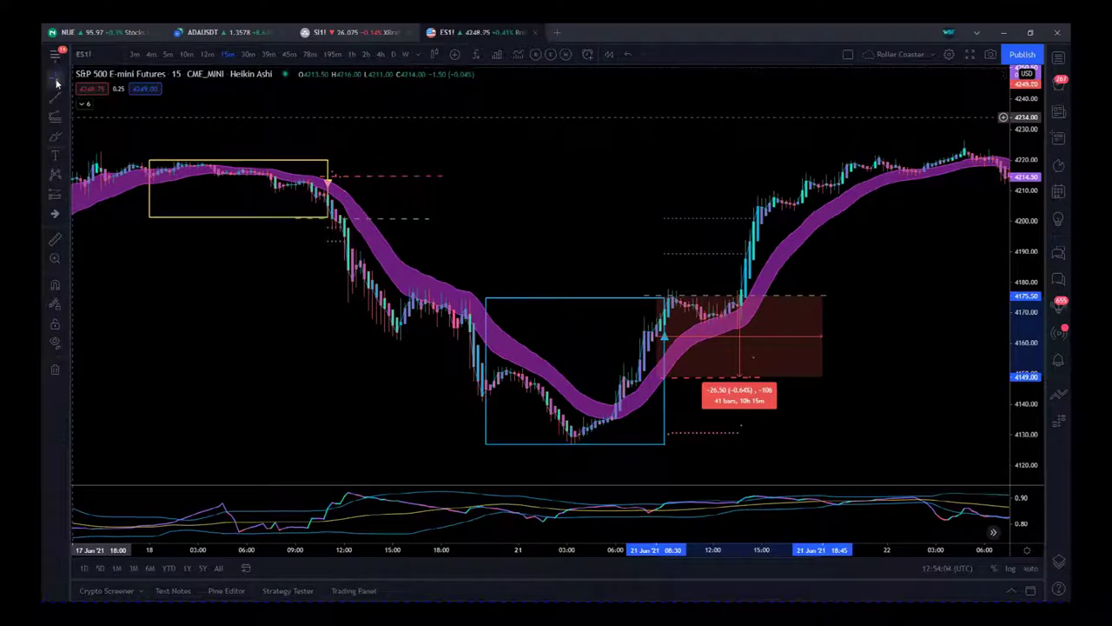
Step: Measure the S&P 500 E-mini price rise from the dashed long entry line after the blue box to the later highs
left_click(55, 241)
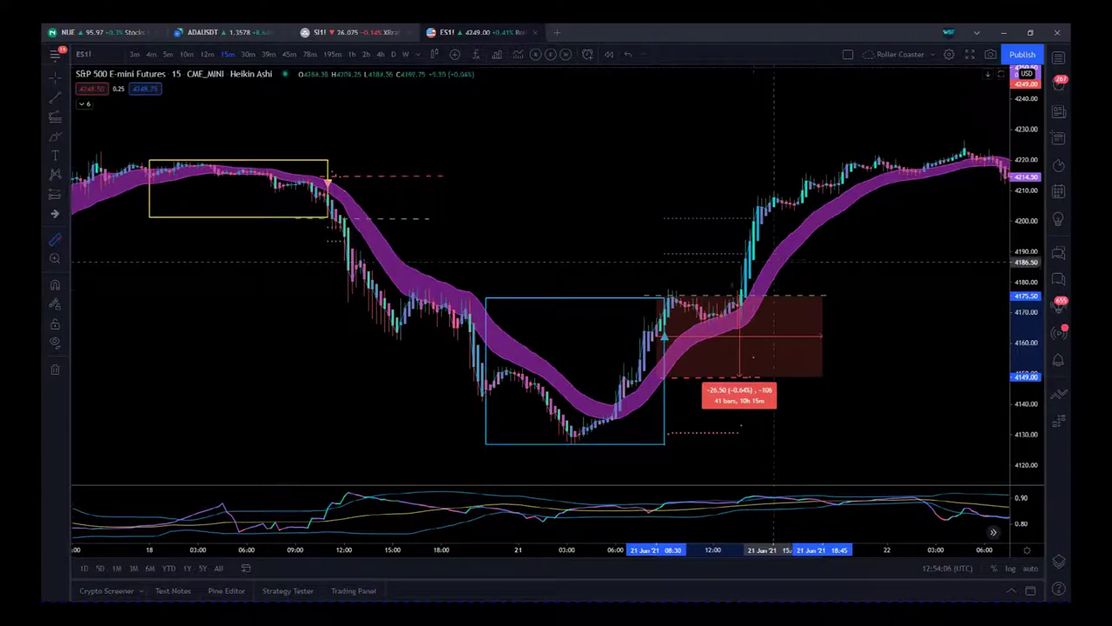
left_click(705, 296)
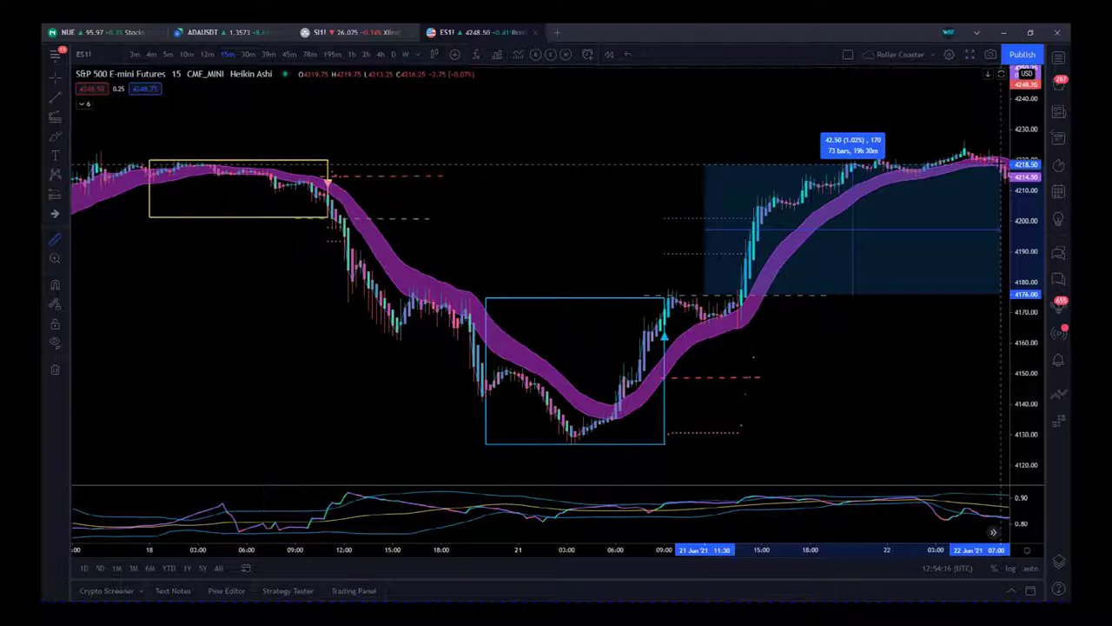
left_click(295, 252)
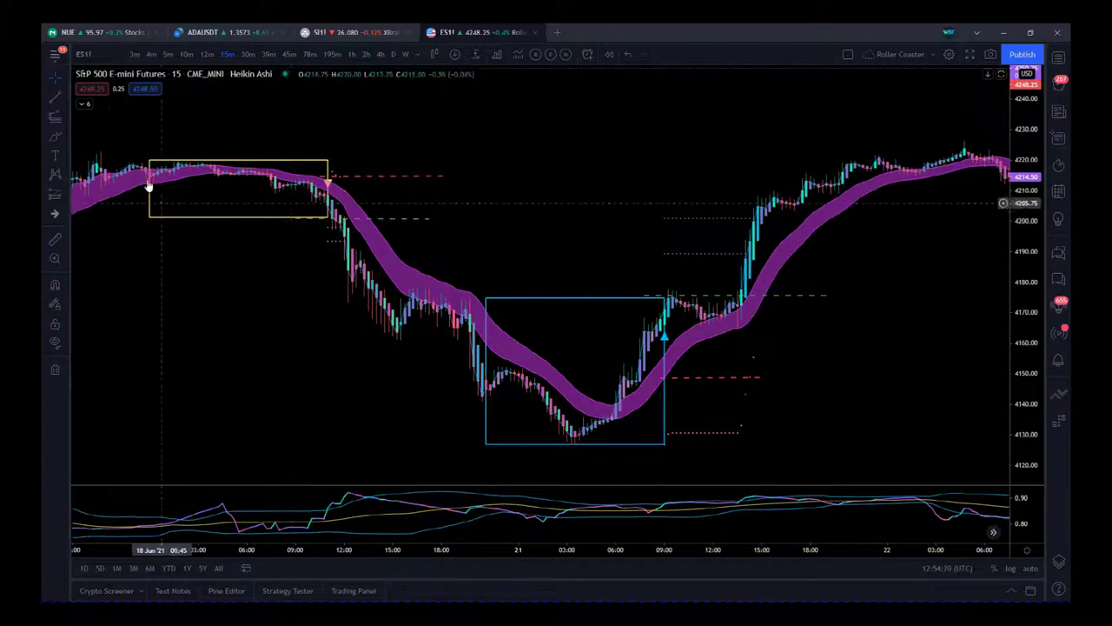
Step: Try W5T EMA Cloud lengths of 34 and 55 on the S&P 500 E-mini chart
left_click(83, 103)
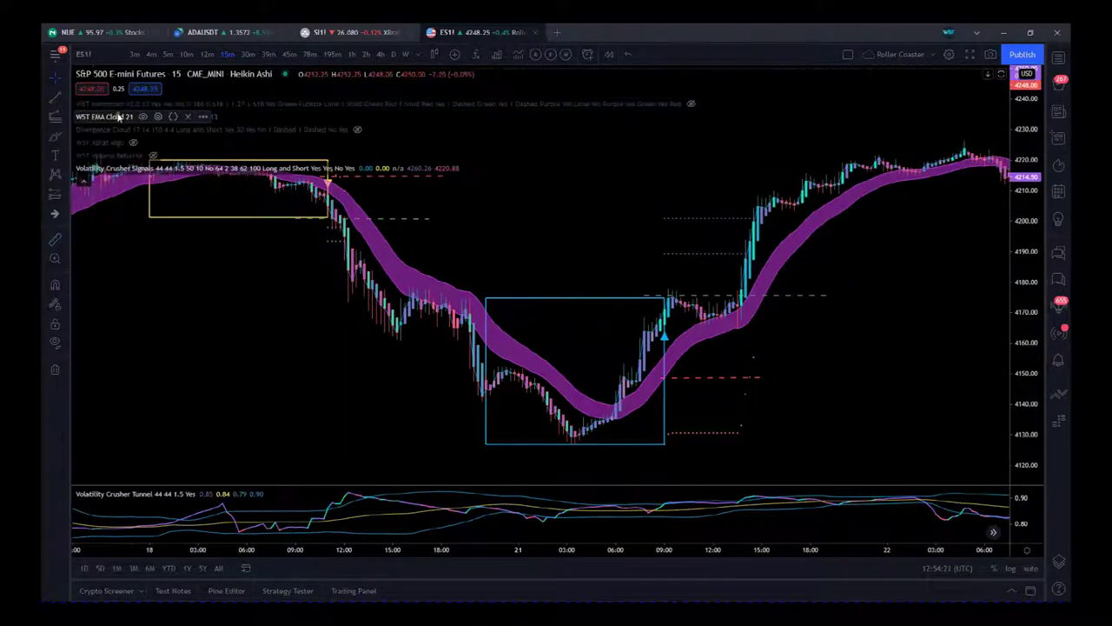
left_click(158, 117)
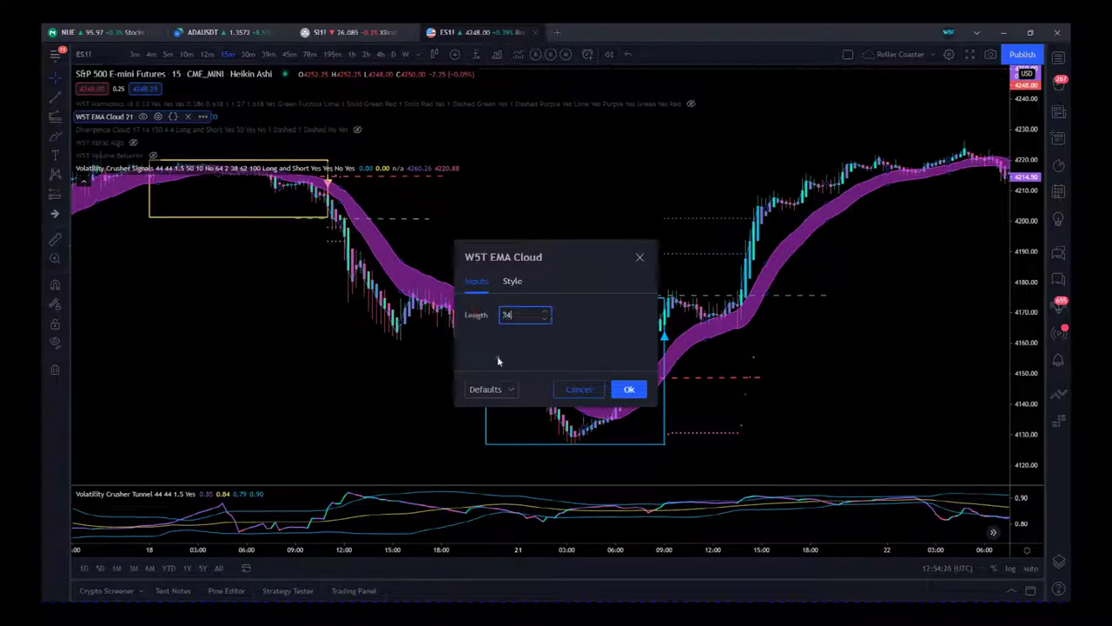
left_click(628, 390)
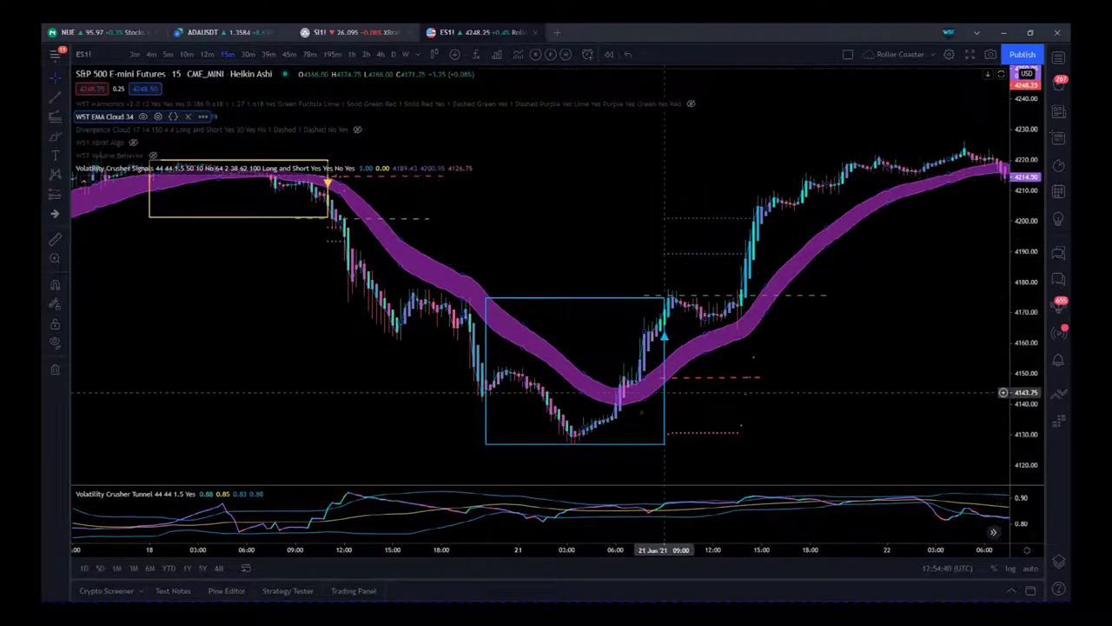
left_click(158, 116)
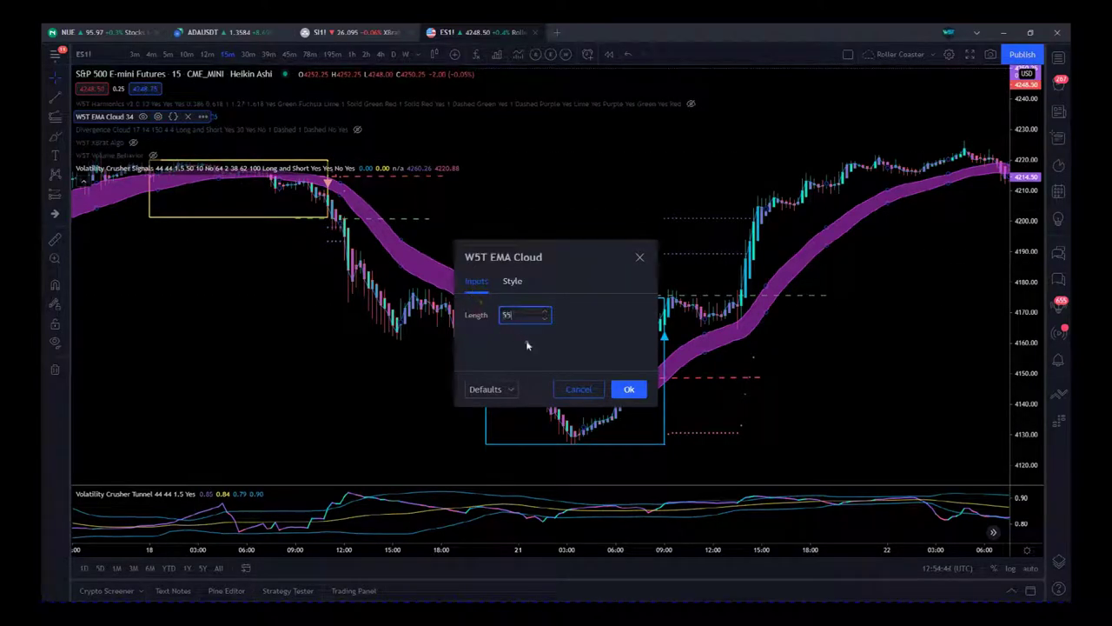
left_click(621, 387)
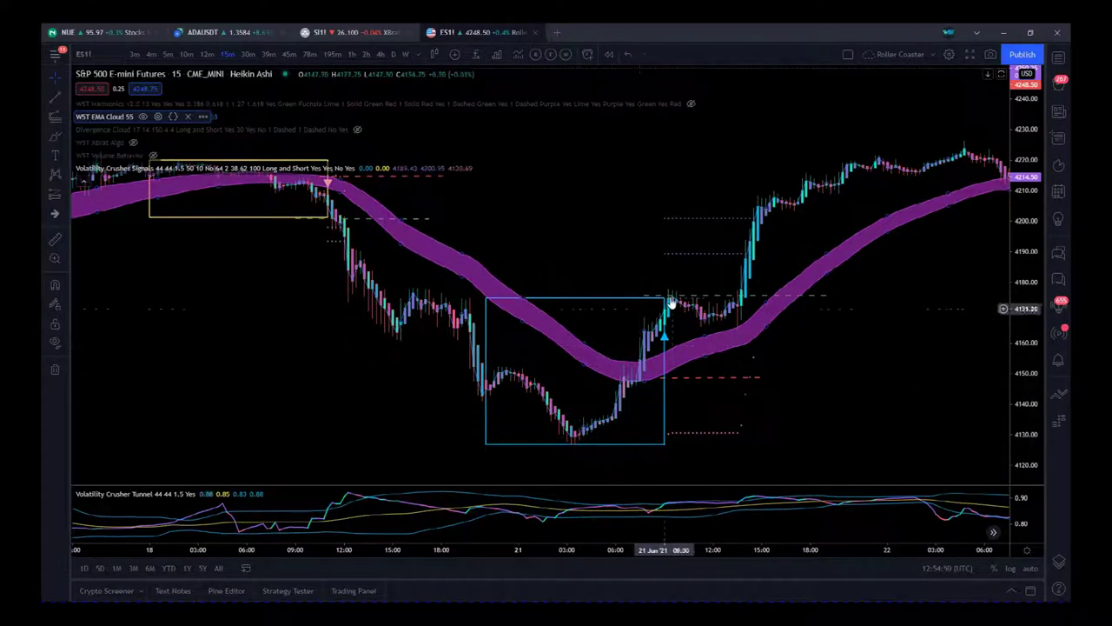
Step: Restore the W5T EMA Cloud length to 21 and collapse the indicator list
left_click(157, 115)
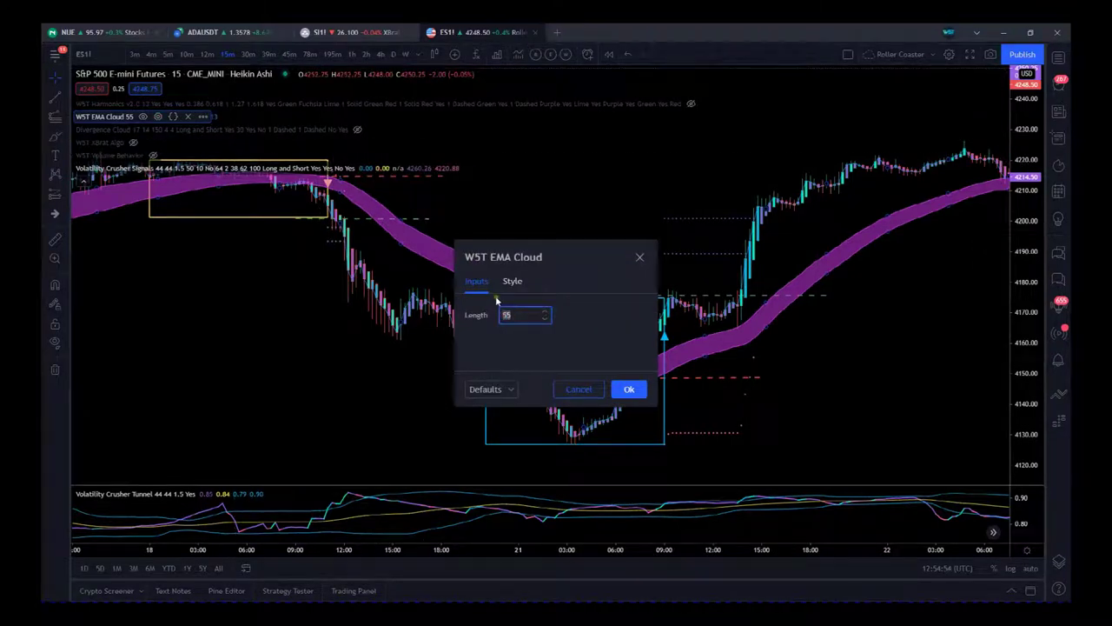
left_click(619, 390)
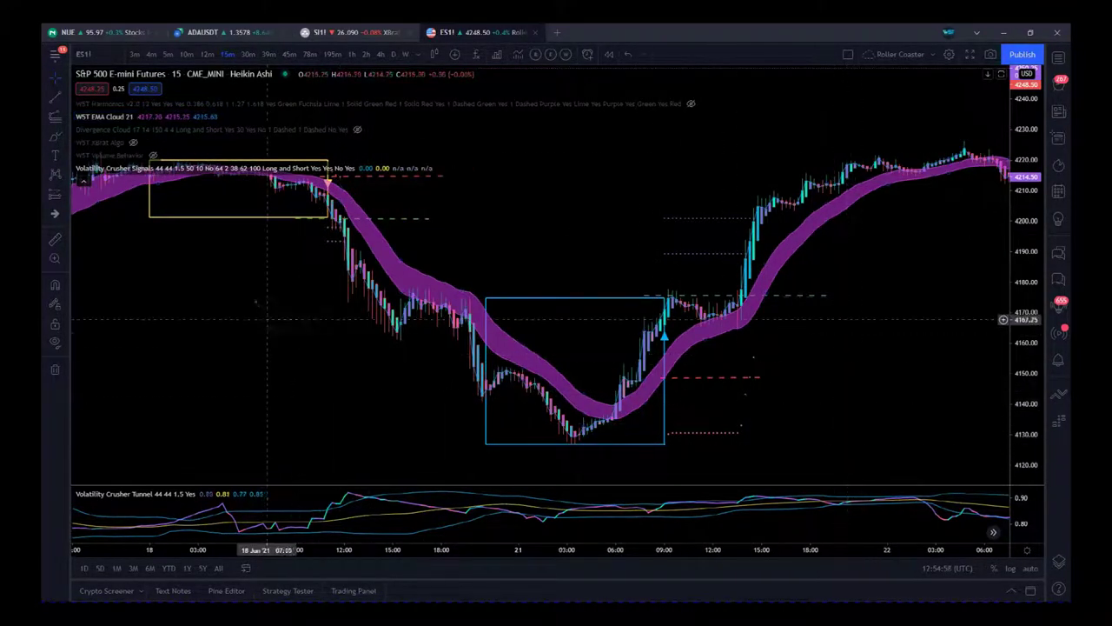
left_click(83, 180)
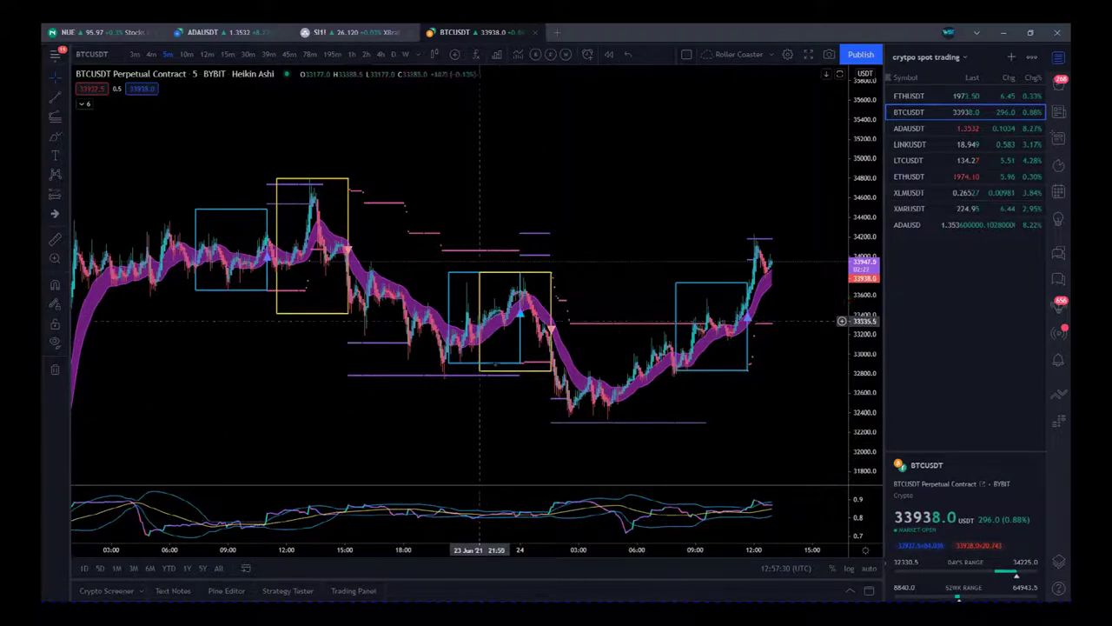
Step: Switch the BTCUSDT chart to the 30-minute timeframe and auto-fit its price scale
left_click(248, 54)
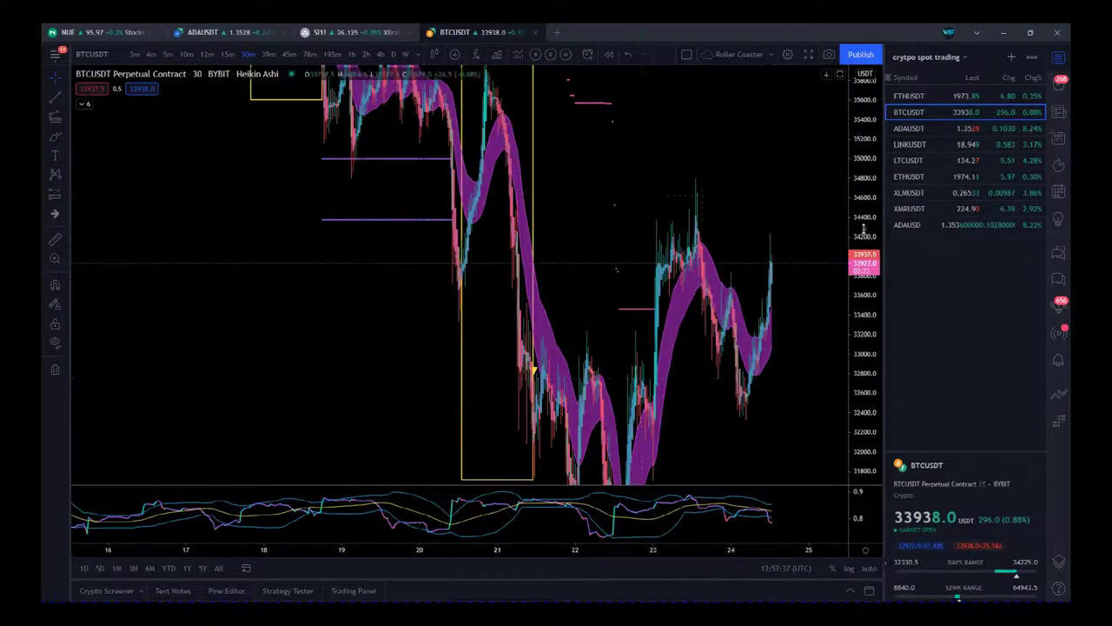
double_click(865, 195)
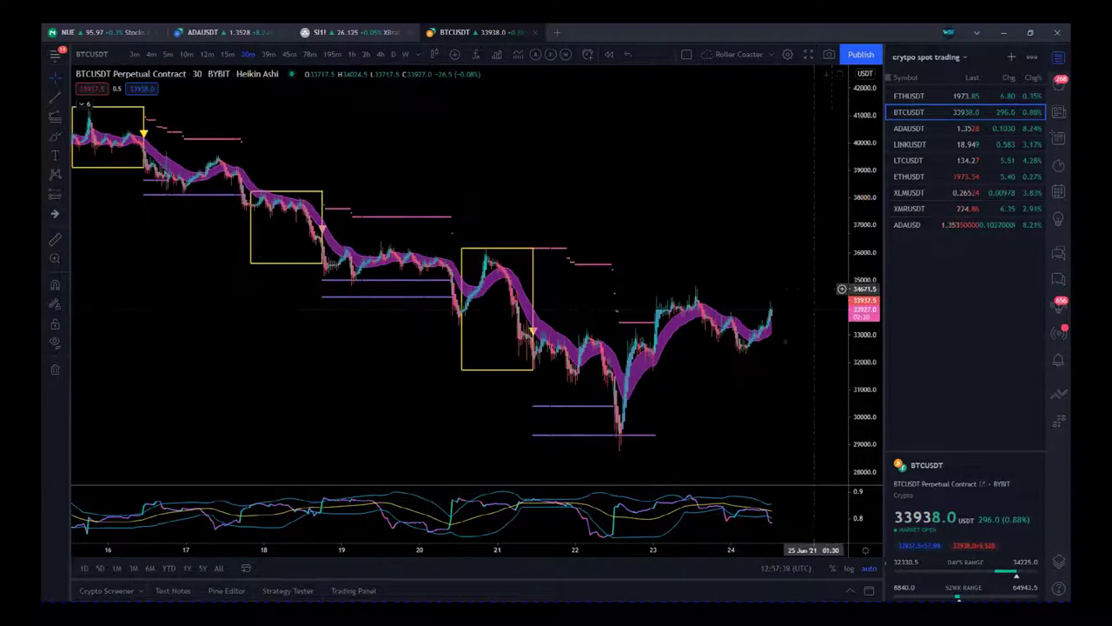
left_click_drag(251, 390, 284, 390)
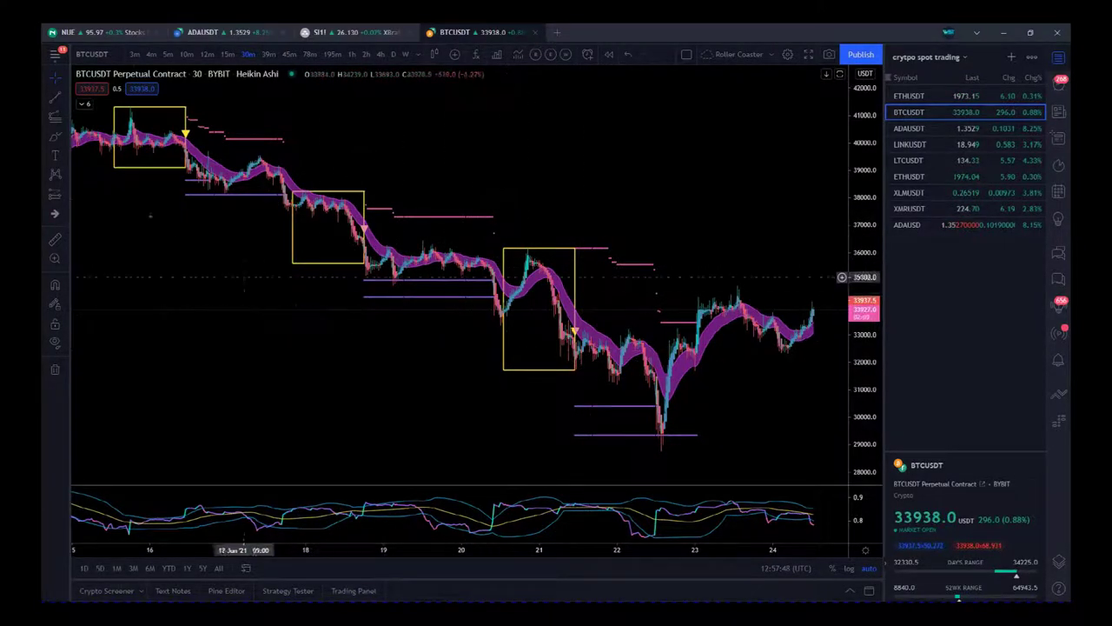
Step: Set the W5T EMA Cloud length to 34 on the BTCUSDT chart and collapse the indicator list
left_click(84, 103)
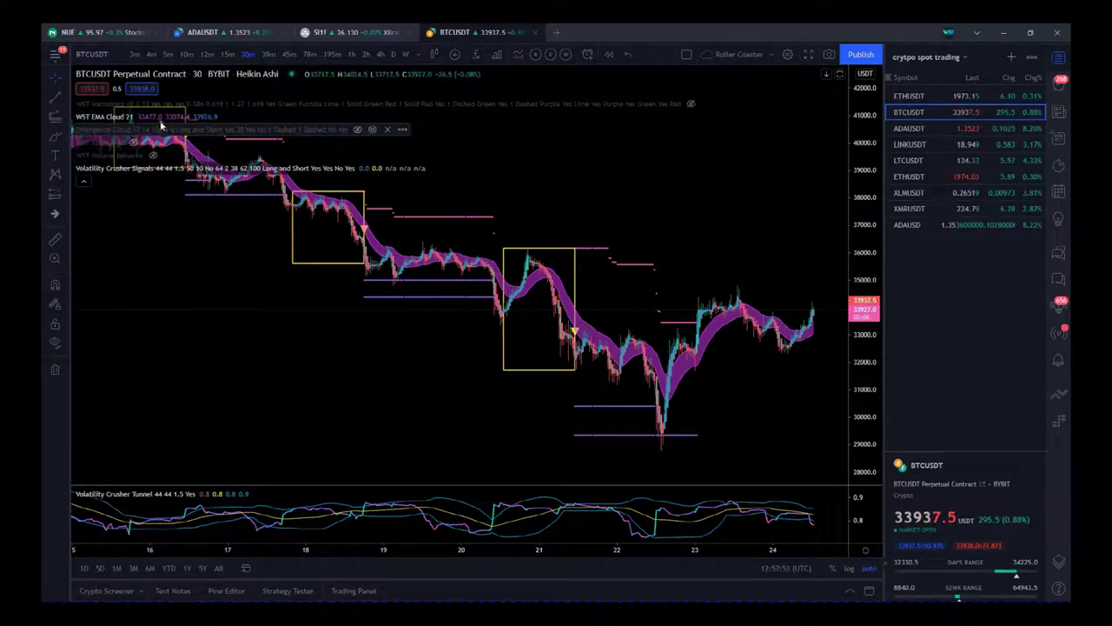
left_click(158, 117)
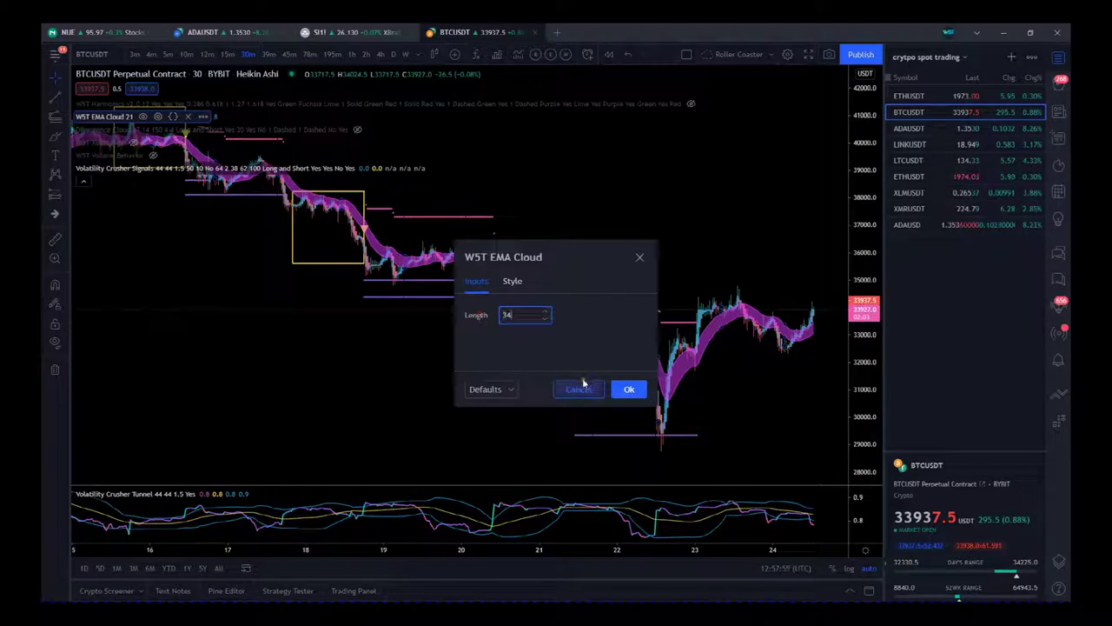
left_click(629, 391)
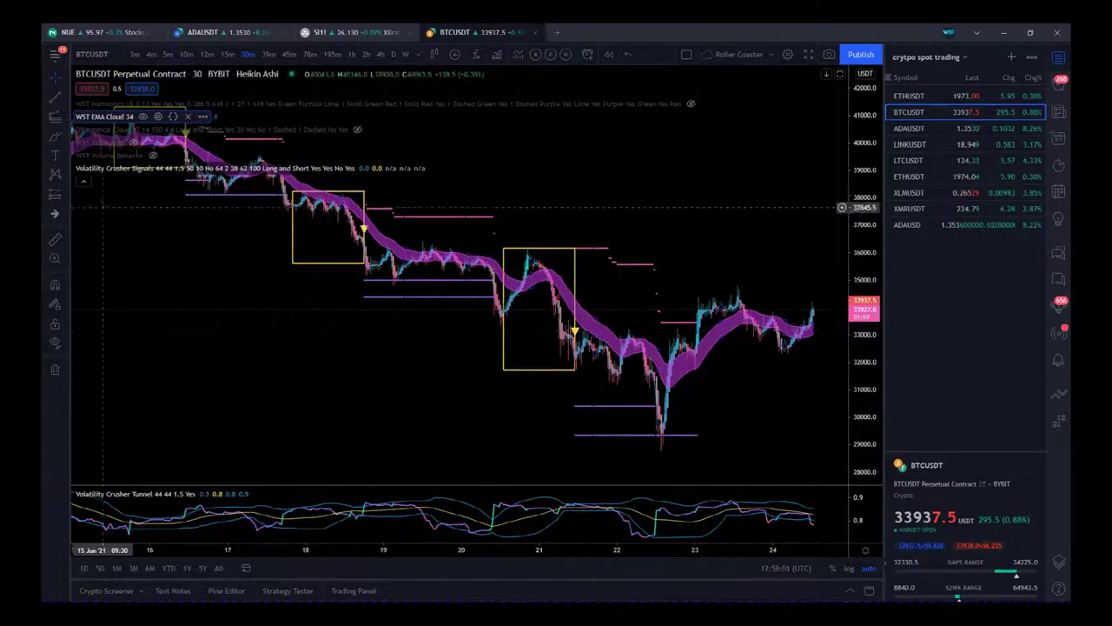
left_click(83, 181)
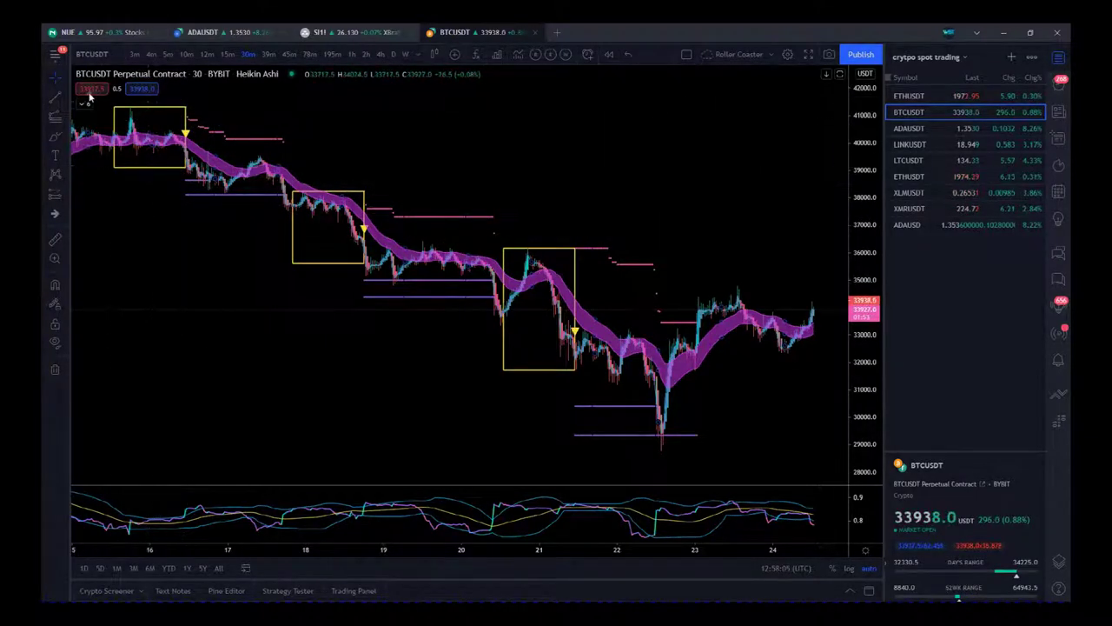
Step: Set the W5T EMA Cloud length to 55 on the BTCUSDT chart and collapse the indicator list
left_click(84, 105)
left_click(157, 117)
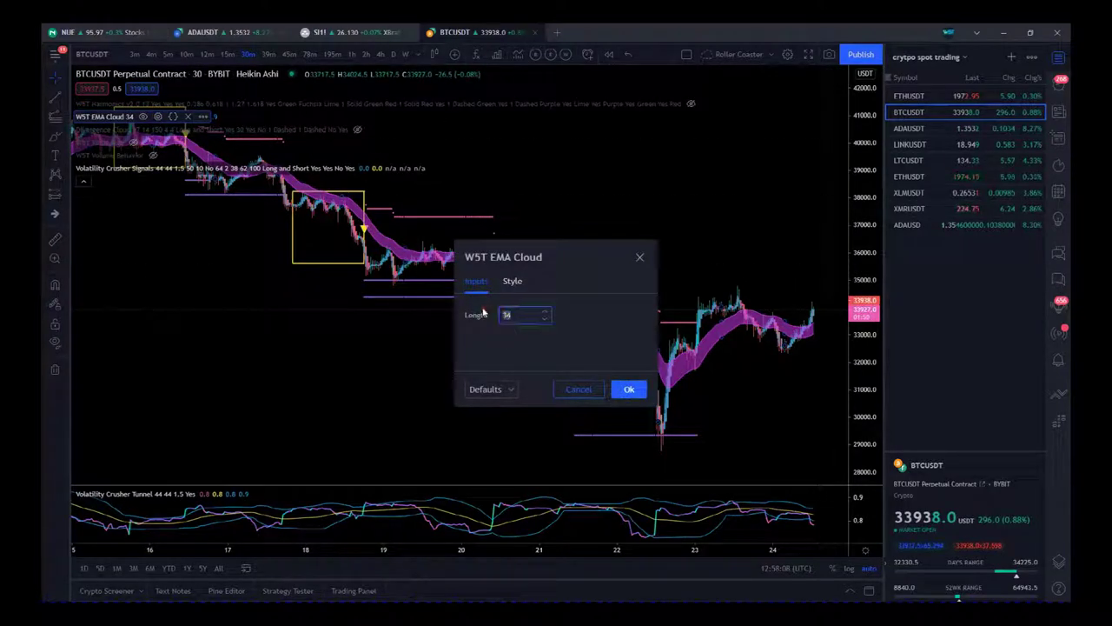
left_click(638, 391)
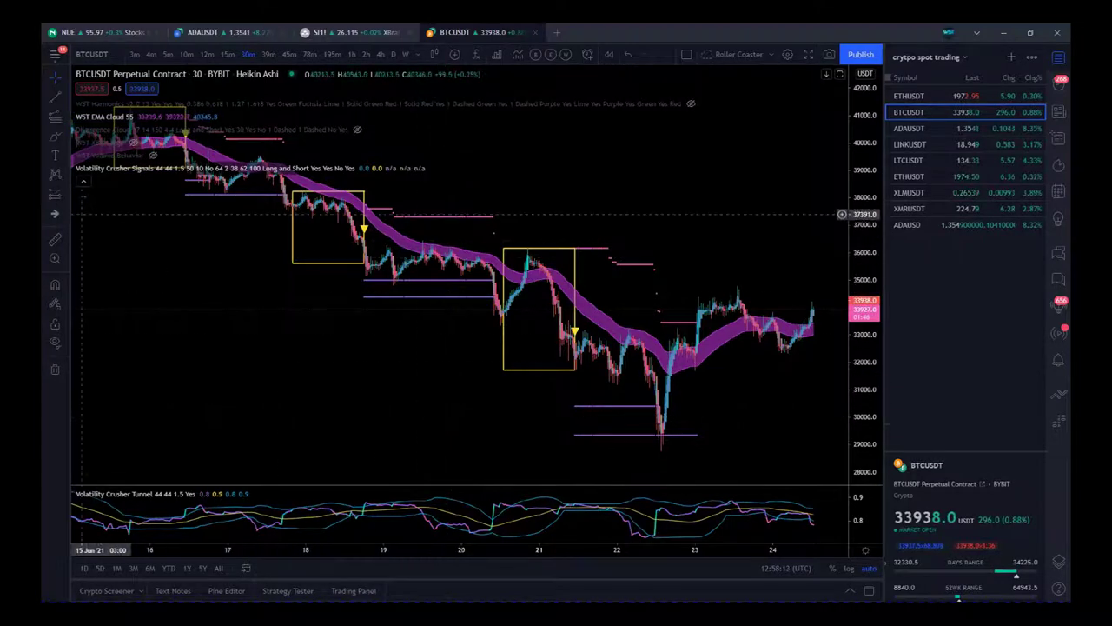
left_click(84, 180)
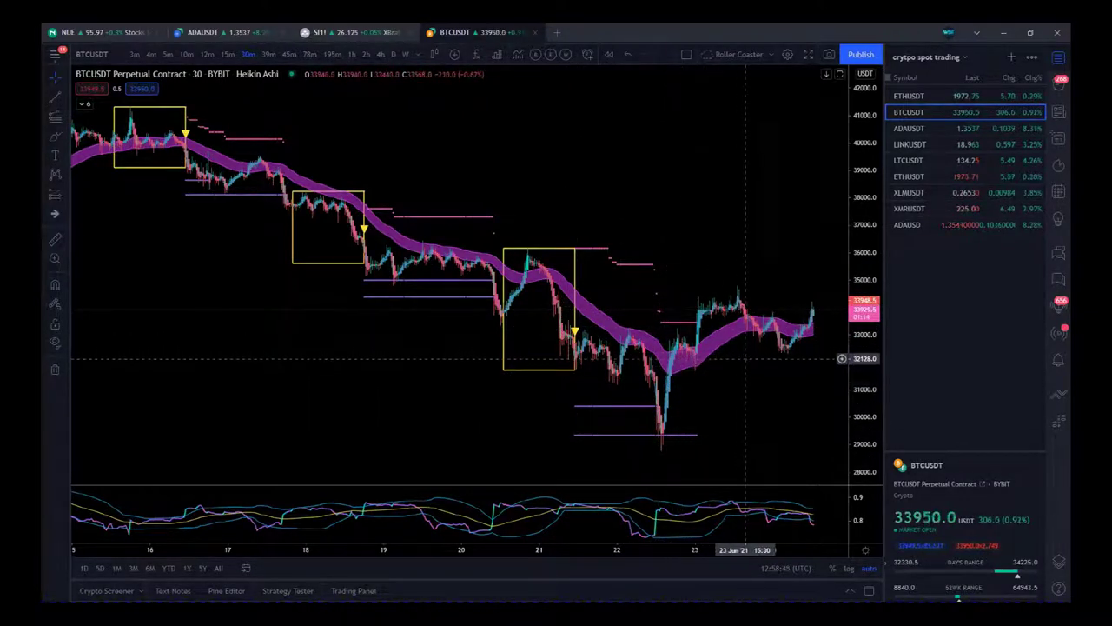
Step: Examine the yellow and blue signal boxes against the EMA cloud across BTCUSDT price history from late May to mid-June
scroll(470, 522, "down", 5)
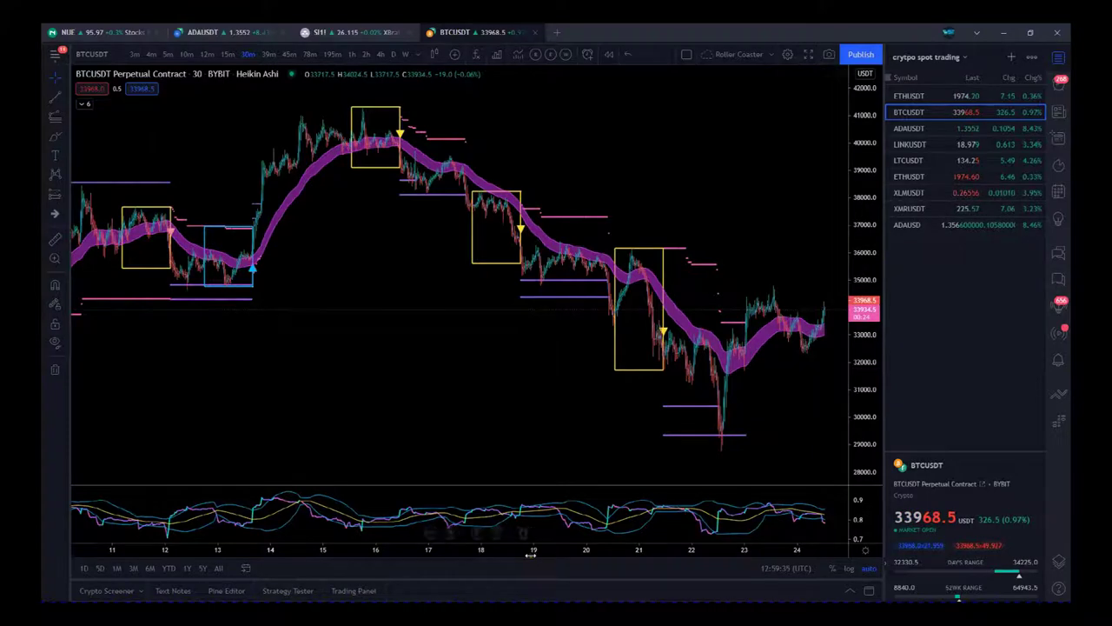
scroll(570, 554, "down", 1)
scroll(570, 553, "down", 2)
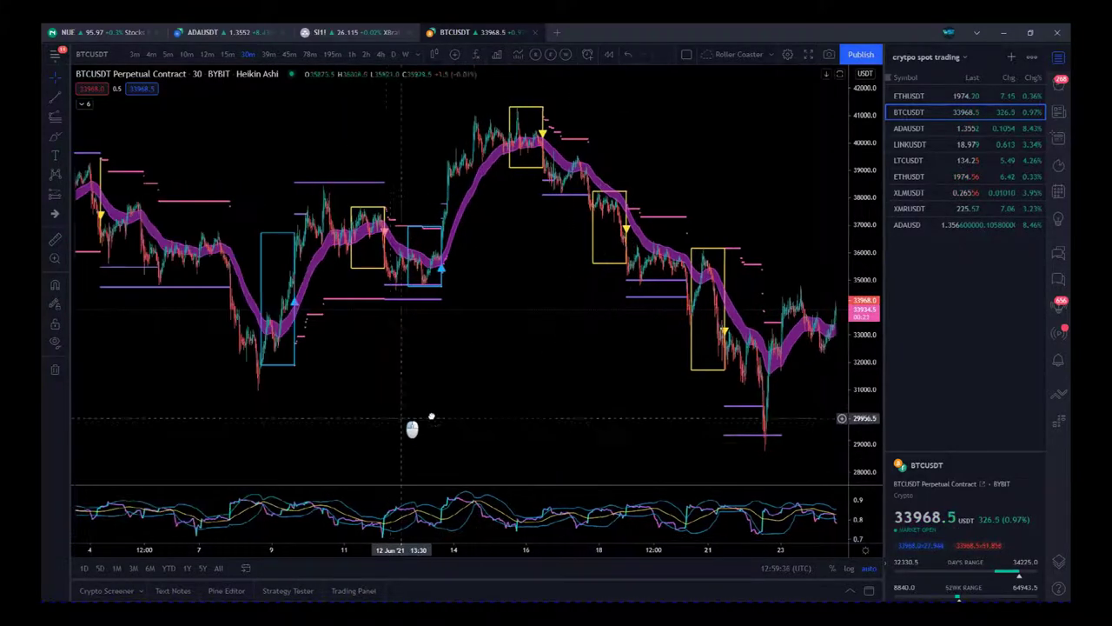
left_click_drag(409, 426, 476, 405)
left_click_drag(271, 353, 372, 353)
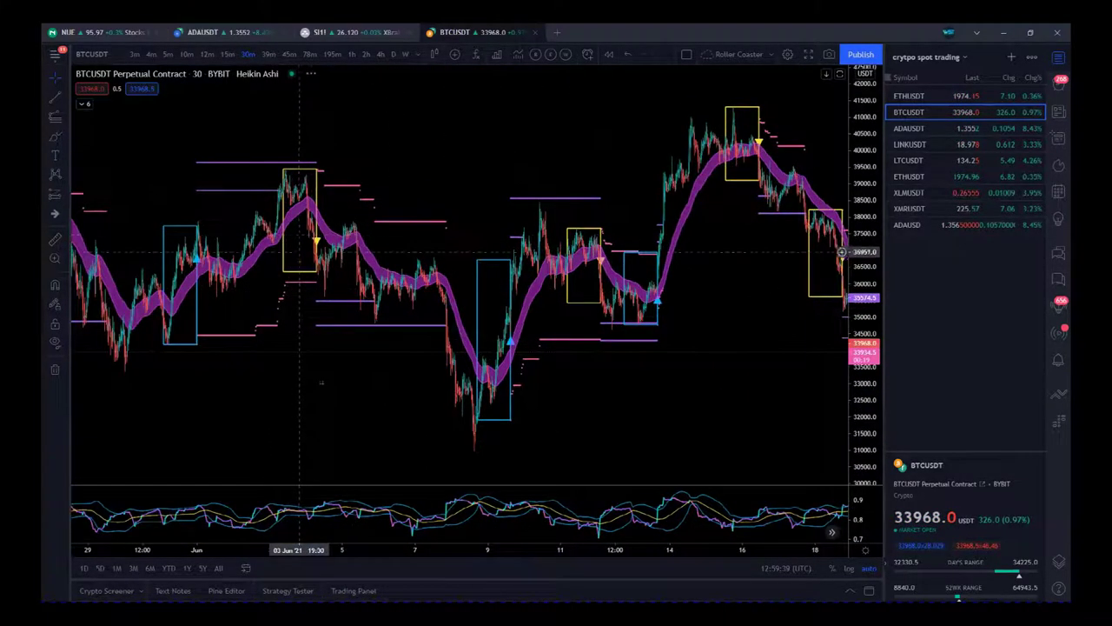
left_click_drag(380, 418, 463, 418)
left_click_drag(331, 426, 463, 424)
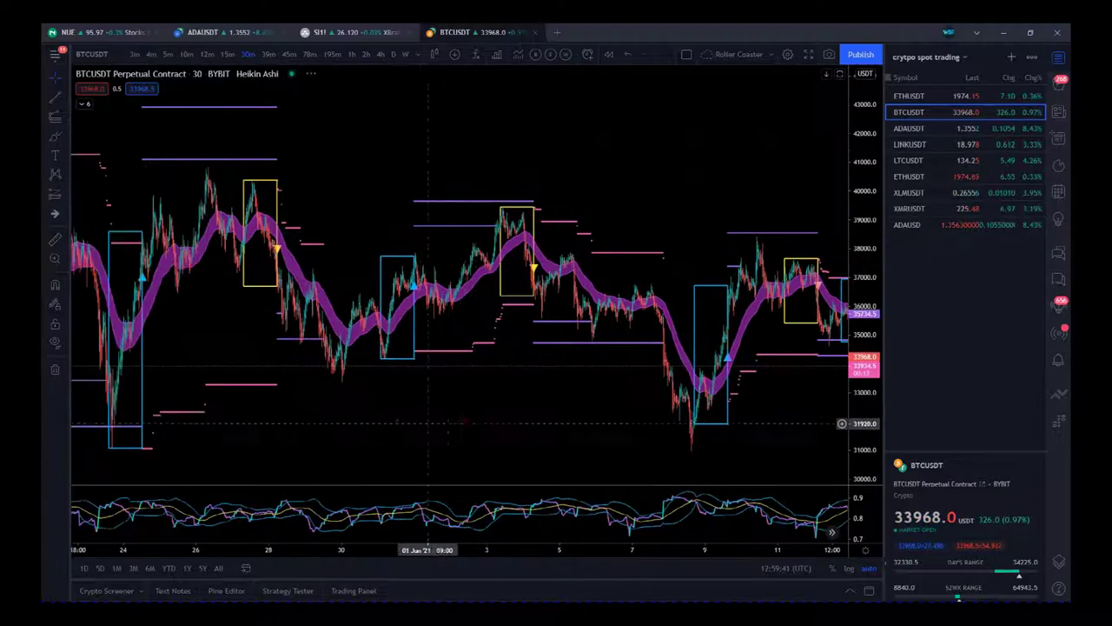
left_click_drag(371, 423, 392, 422)
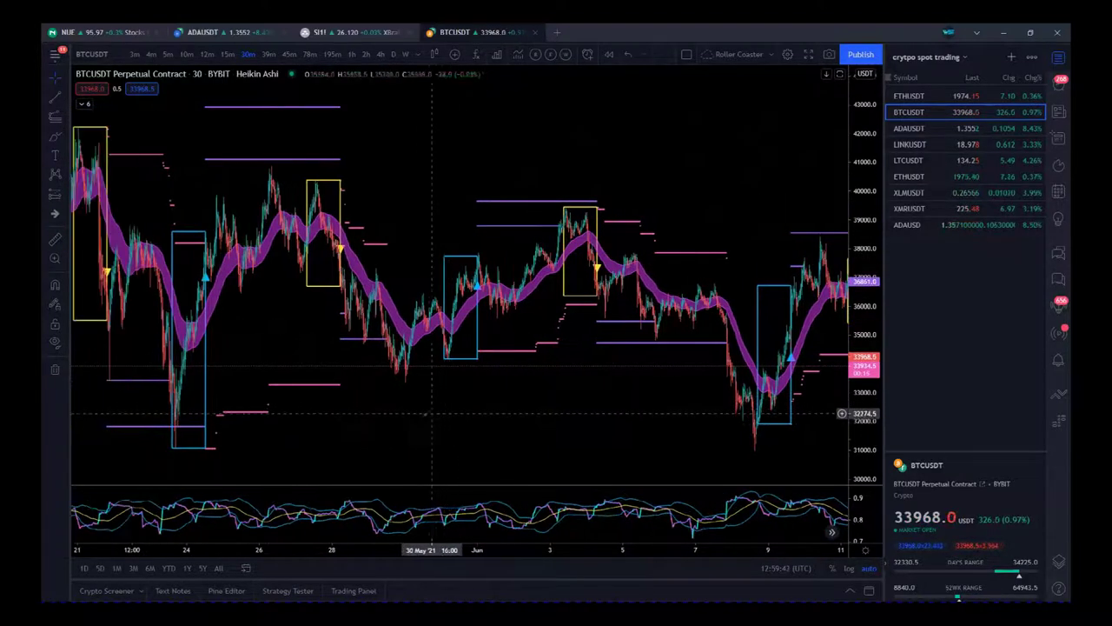
left_click_drag(608, 399, 522, 397)
left_click_drag(660, 382, 565, 365)
left_click_drag(652, 347, 569, 330)
left_click_drag(718, 174, 610, 178)
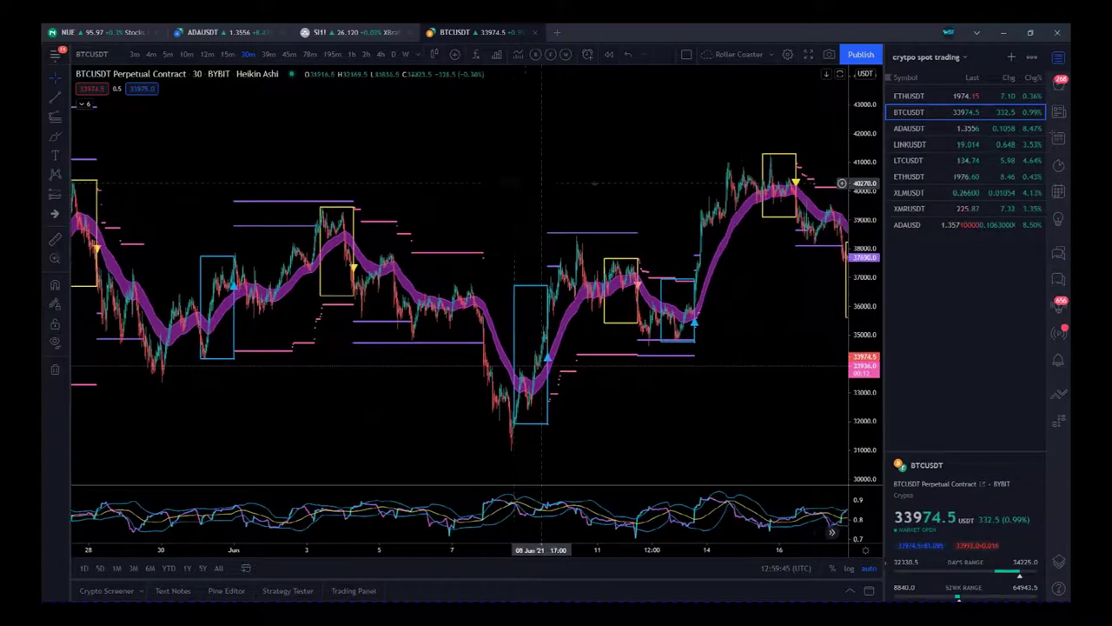
Step: Open the ADAUSD chart from the watchlist to examine its Roller Coaster signals
left_click(907, 227)
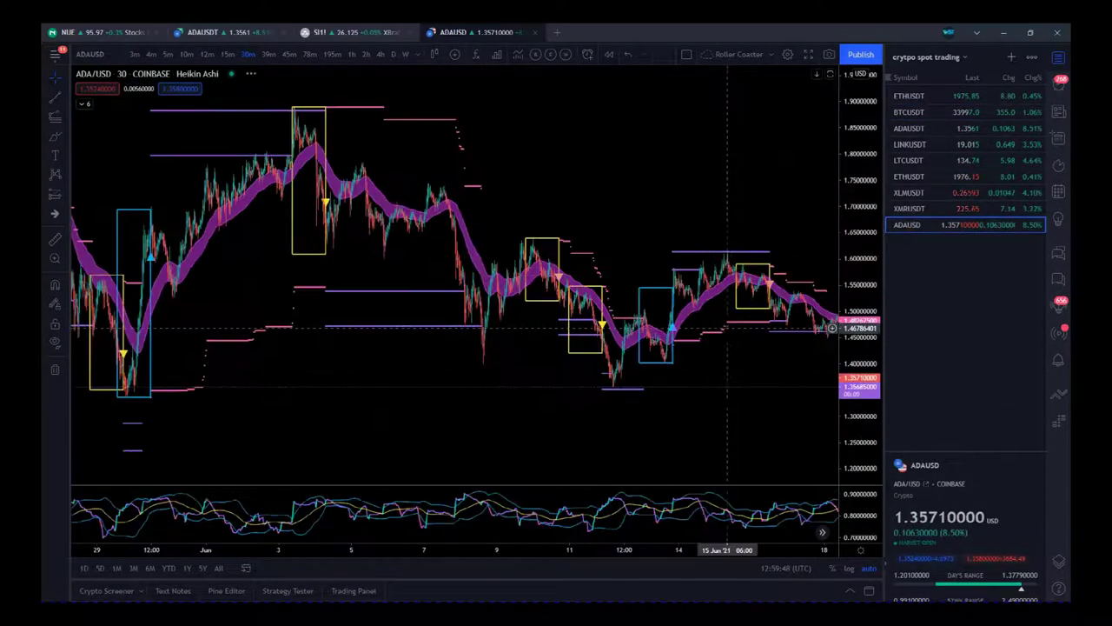
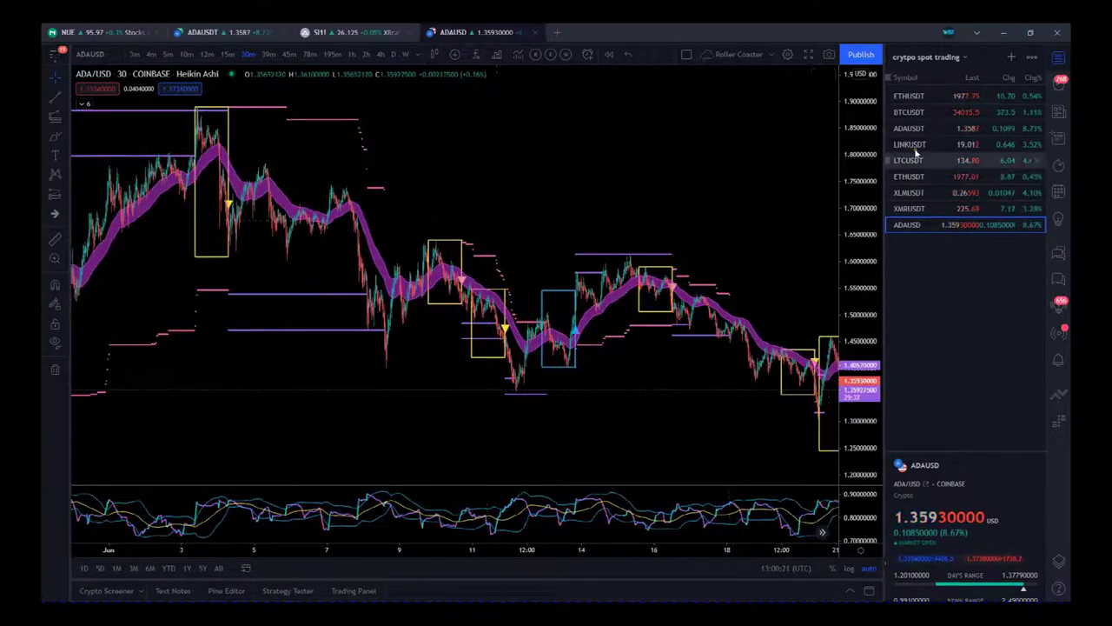
Step: Open the ETHUSDT chart from the watchlist and examine its short and long signals against the EMA cloud through June
left_click(919, 96)
left_click_drag(660, 414, 496, 409)
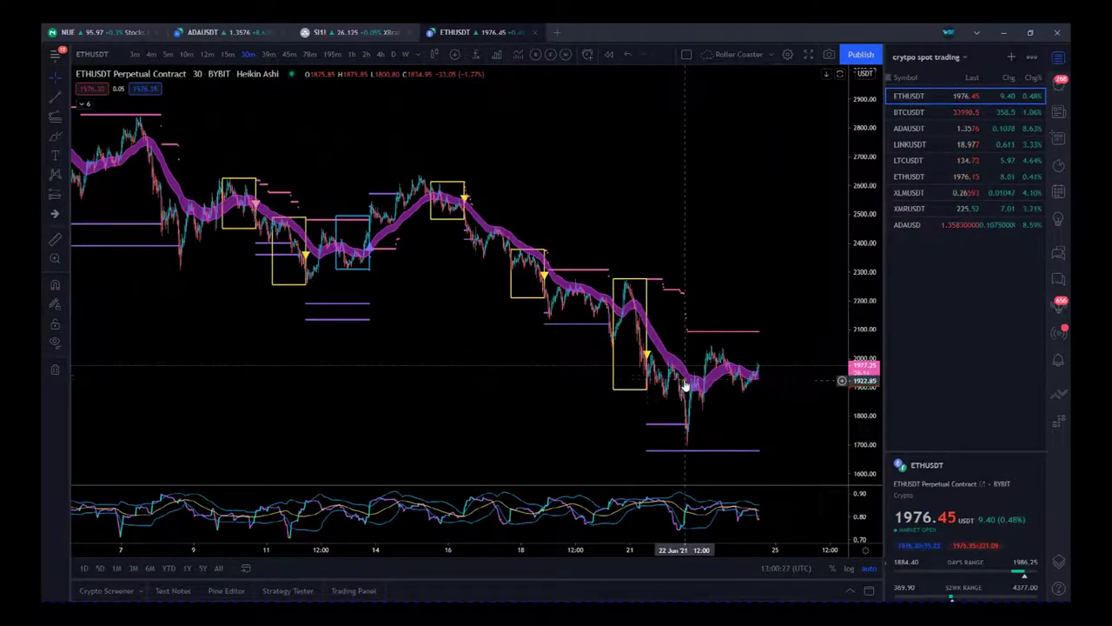
scroll(407, 340, "left", 2)
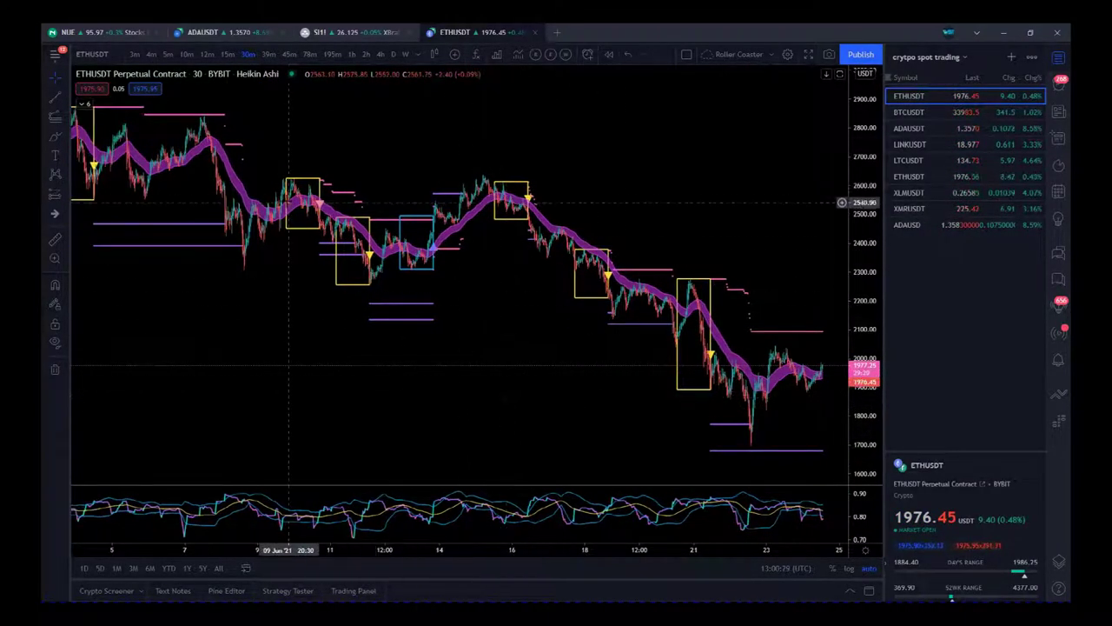
scroll(368, 552, "down", 1)
scroll(369, 554, "down", 2)
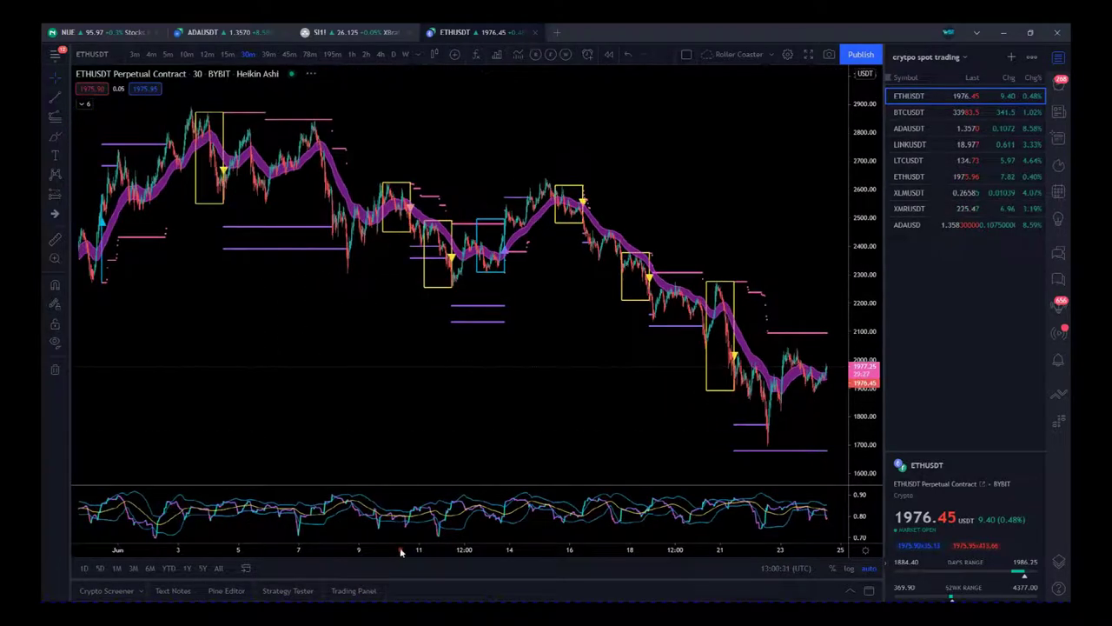
left_click_drag(236, 318, 553, 333)
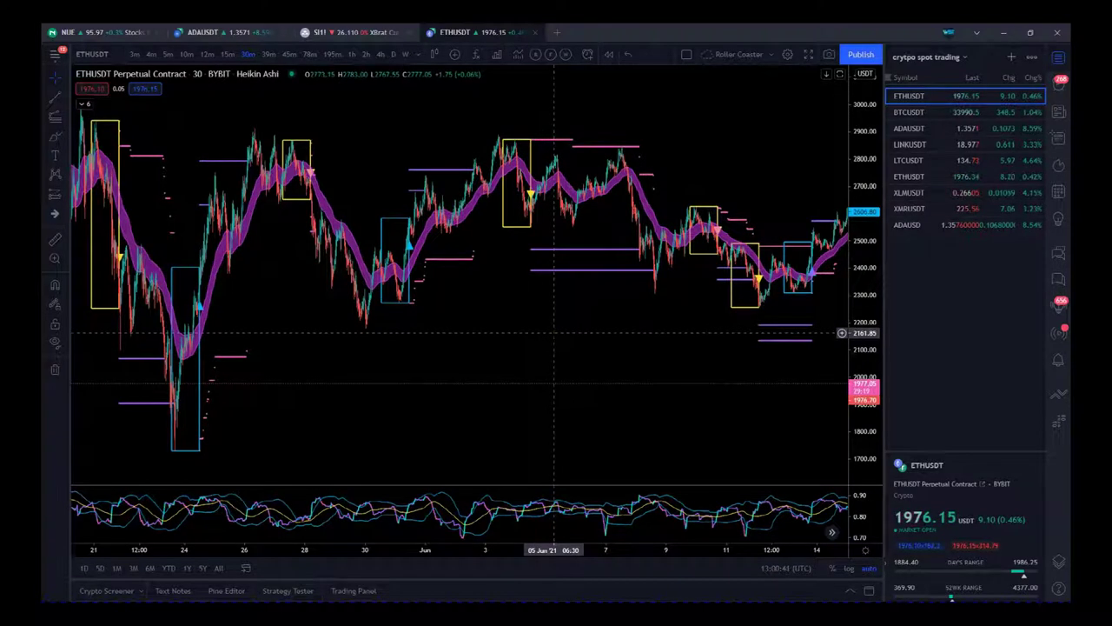
left_click_drag(742, 425, 720, 425)
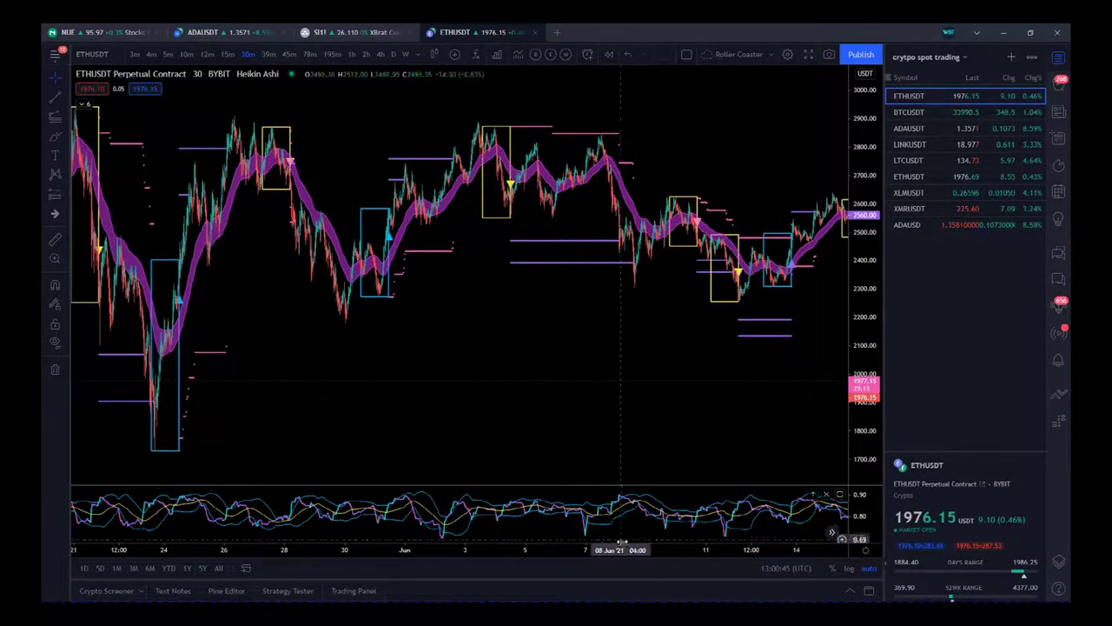
left_click_drag(631, 560, 377, 553)
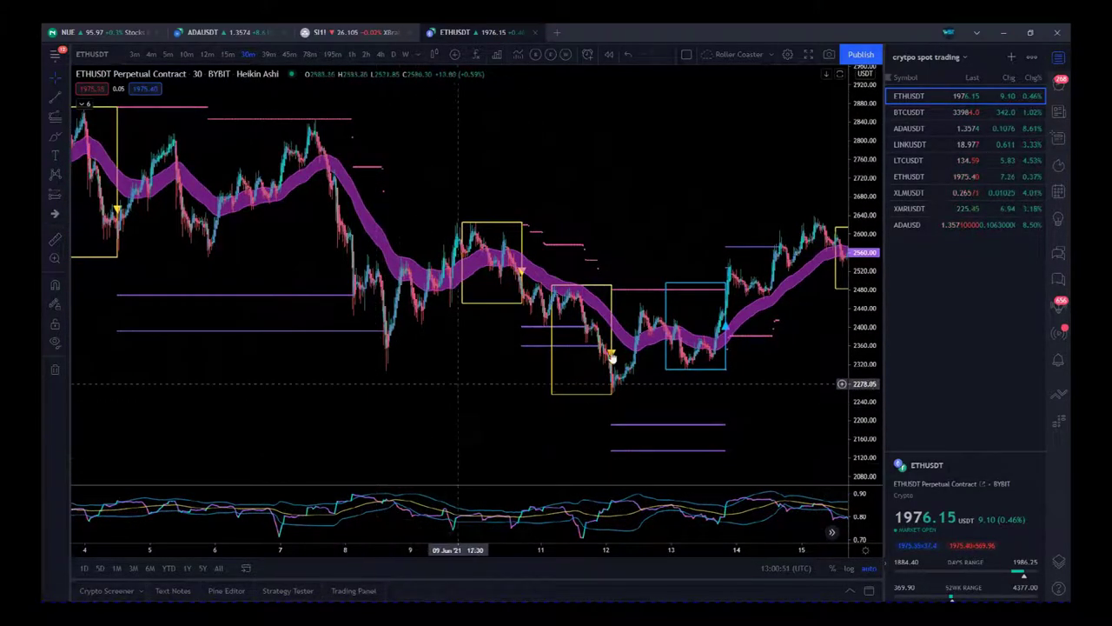
Step: Measure the ETHUSDT price drop from the 16 June short signal box across the downtrend to 20 June, then clear the measurement
left_click_drag(764, 379, 426, 401)
left_click_drag(629, 398, 442, 396)
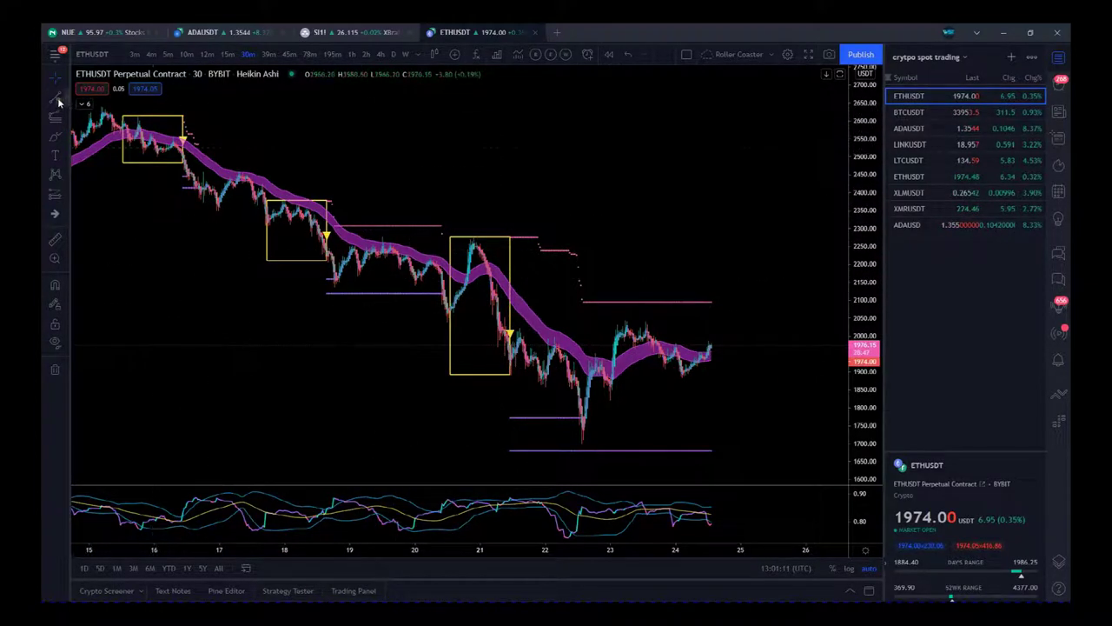
left_click(53, 239)
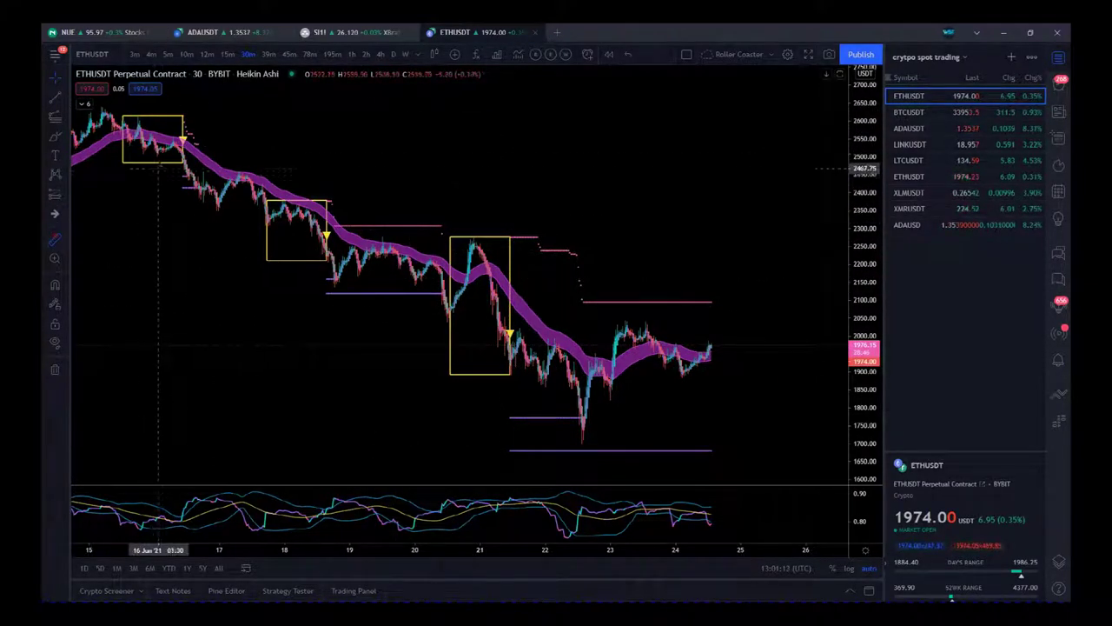
left_click(171, 161)
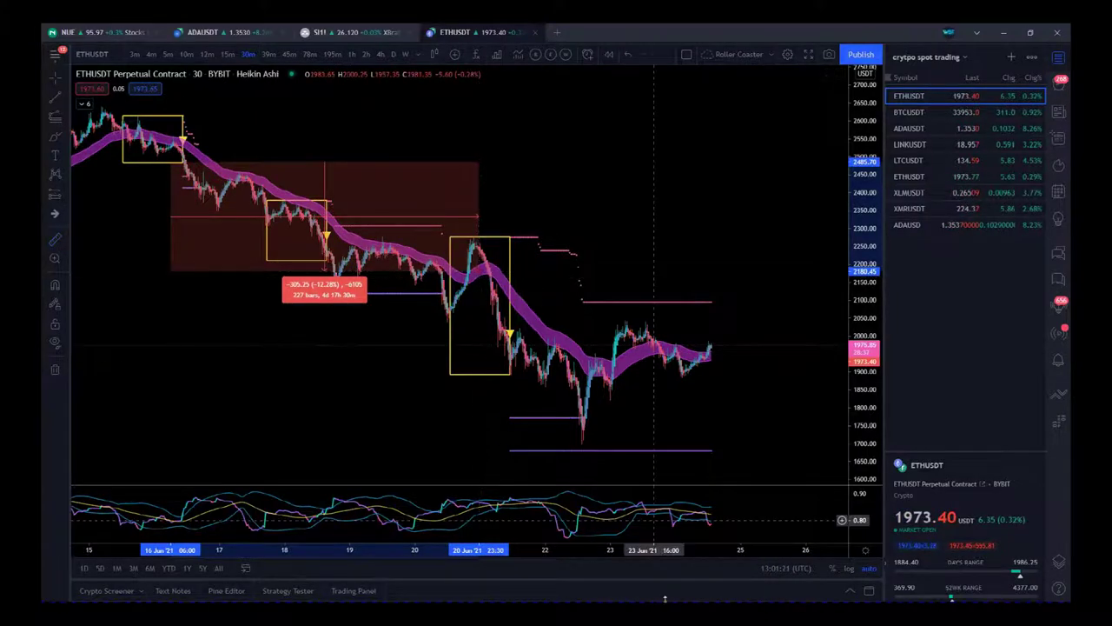
left_click(297, 425)
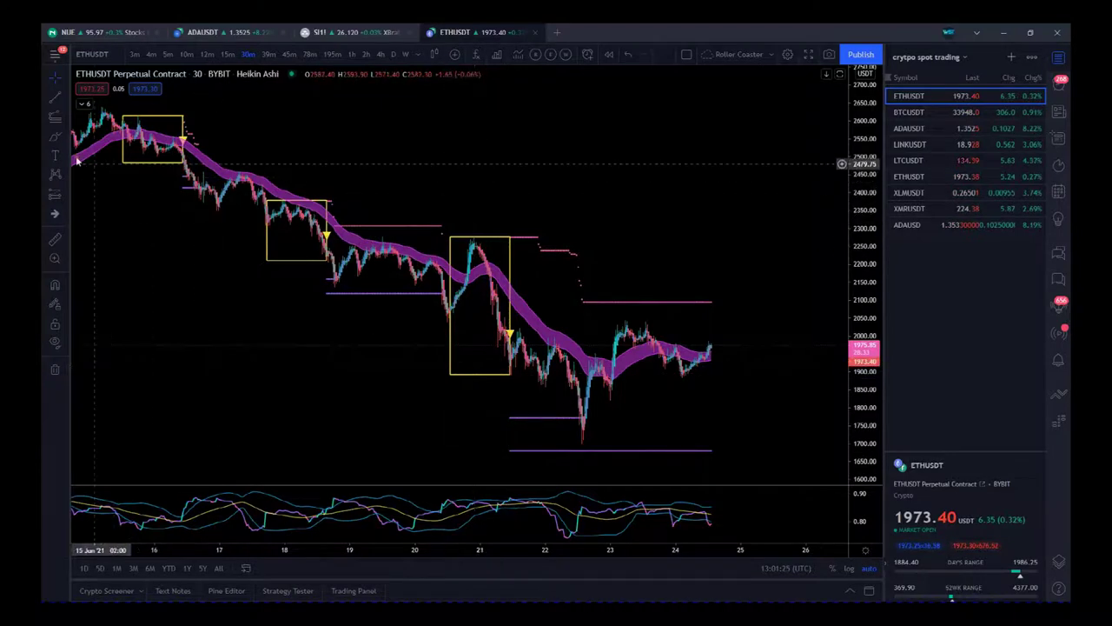
Step: Measure the ETHUSDT drop from the lower edge of the 20–21 June yellow signal box to the following low, and clear the measurement
left_click(55, 239)
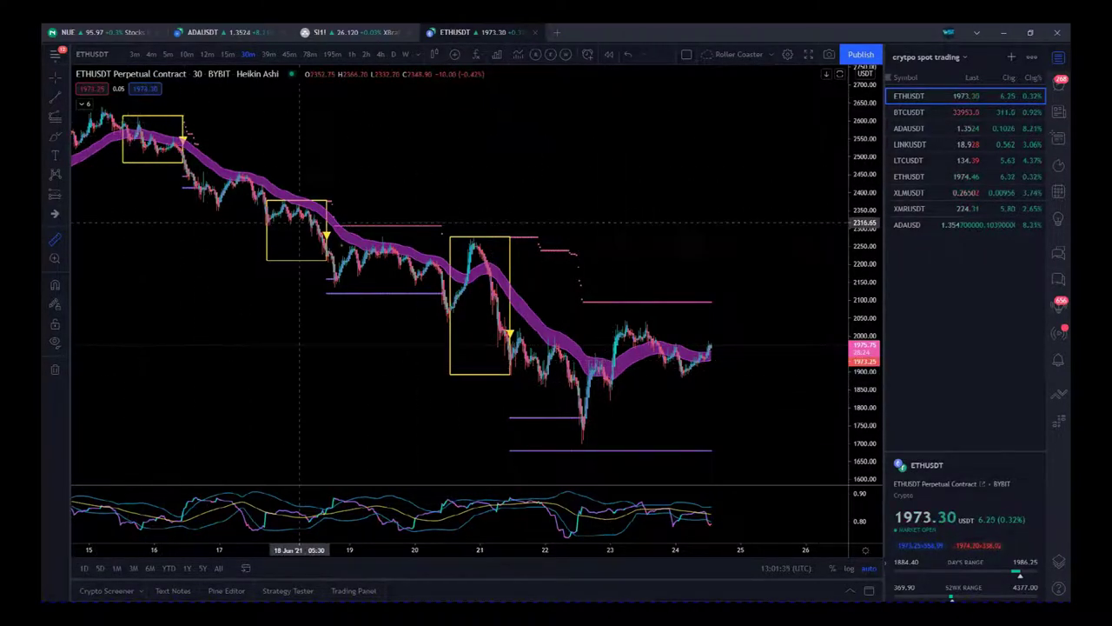
left_click(53, 241)
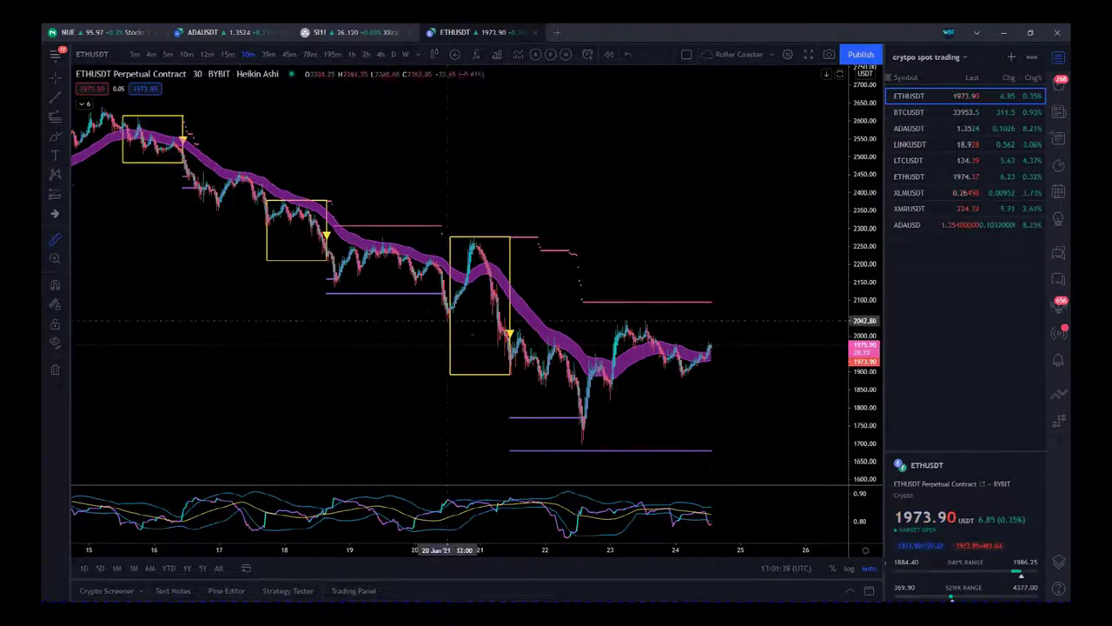
left_click(451, 374)
scroll(451, 382, "left", 5)
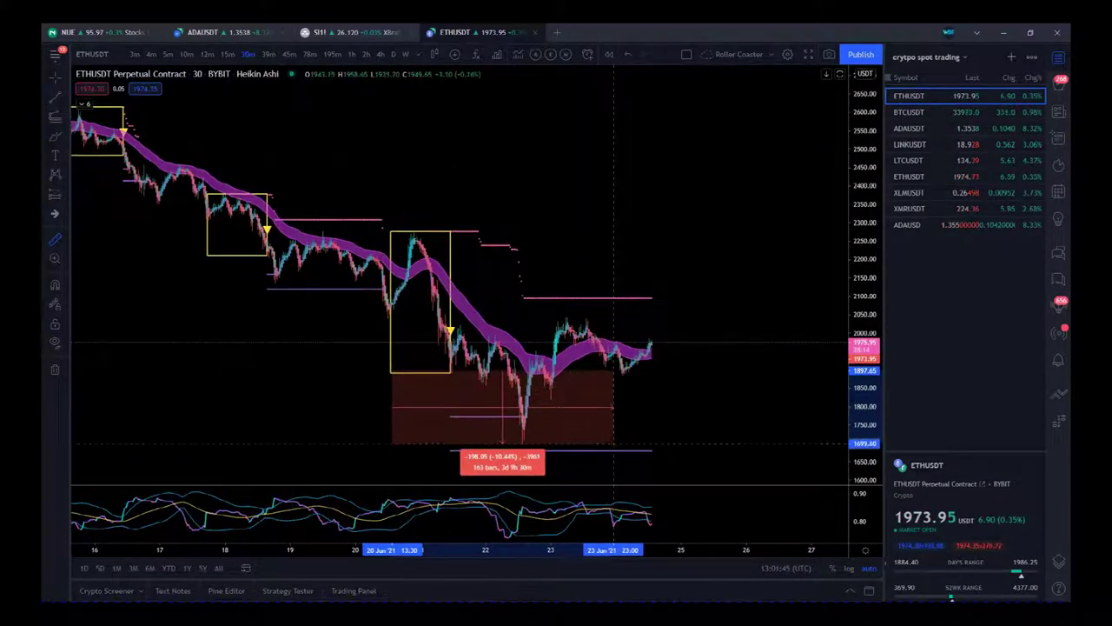
left_click(619, 452)
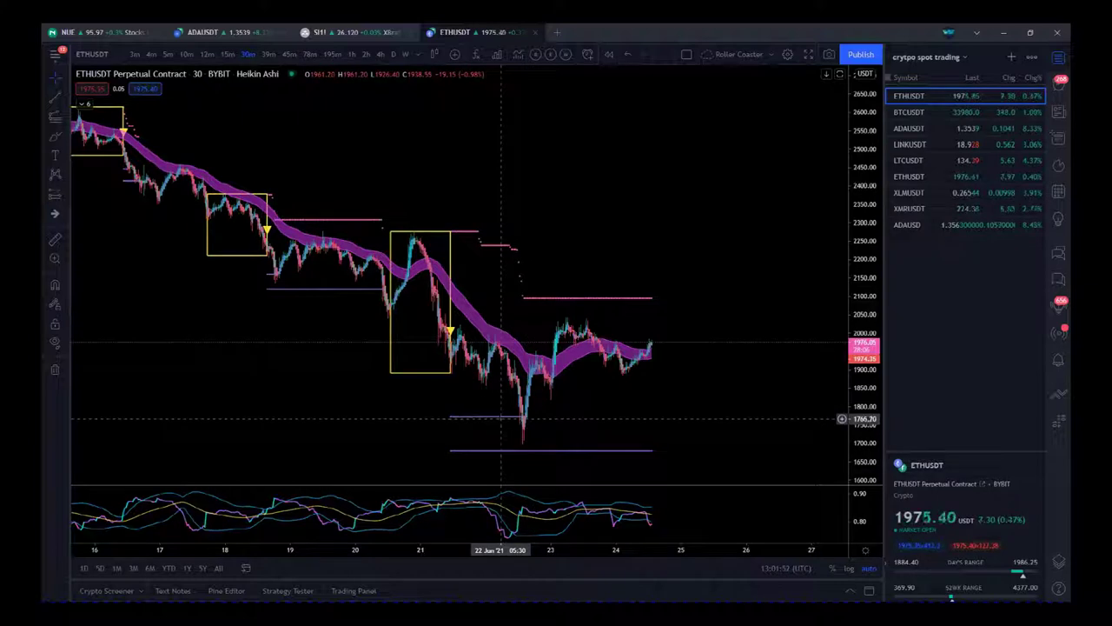
Step: Dismiss the ETHUSDT alert and review the consecutive short signals and target lines from mid-June to 24 June
left_click_drag(387, 449, 499, 428)
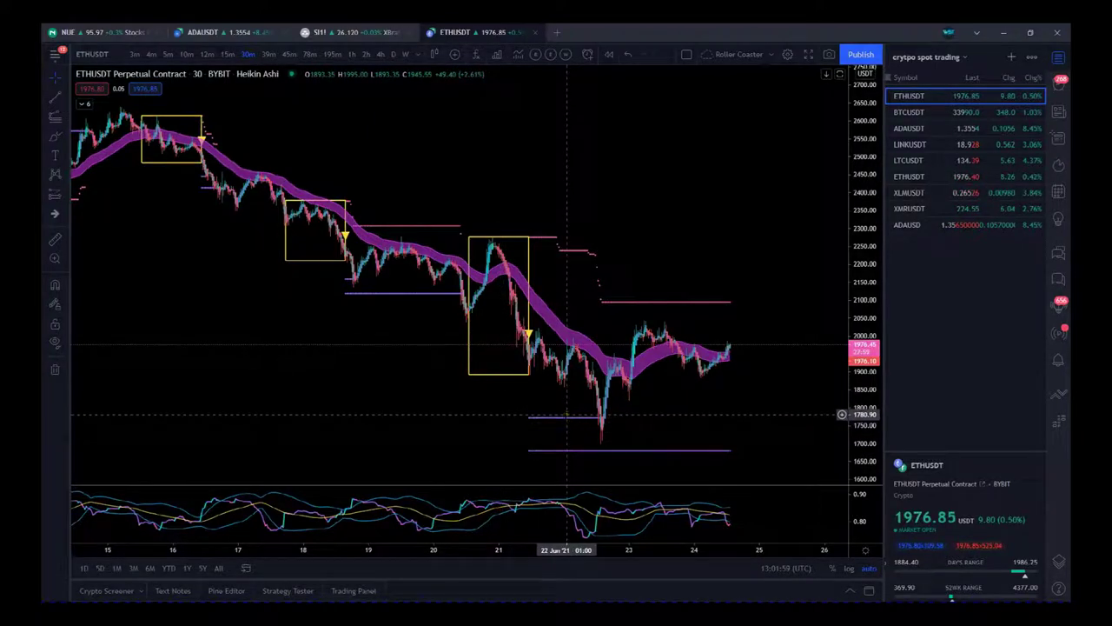
key("alt+a")
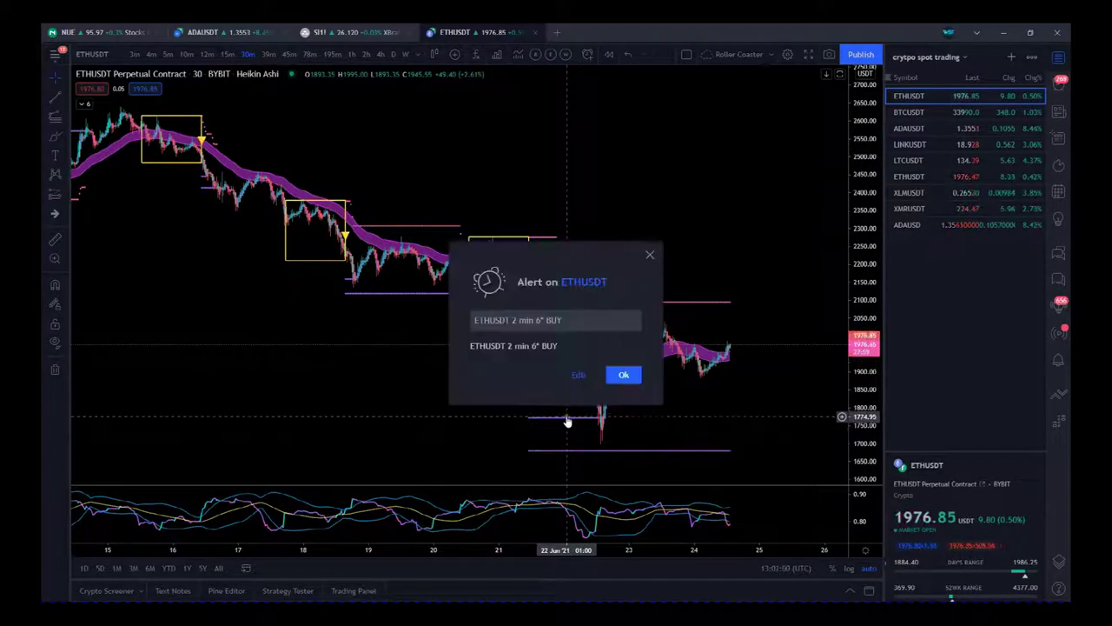
left_click(623, 374)
left_click_drag(434, 441, 437, 440)
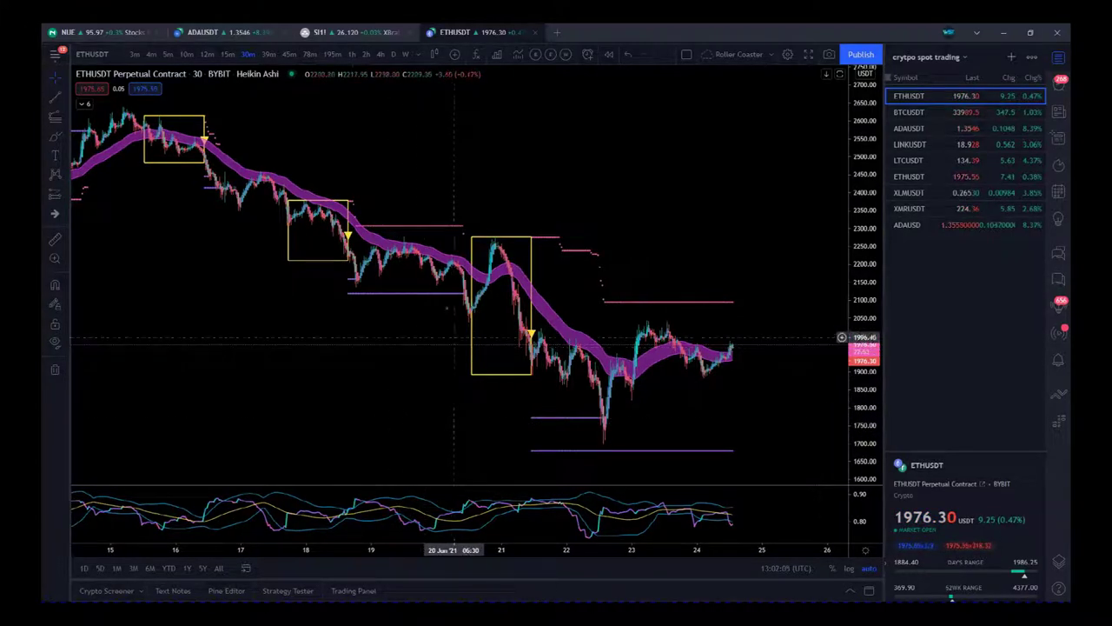
left_click_drag(306, 322, 423, 325)
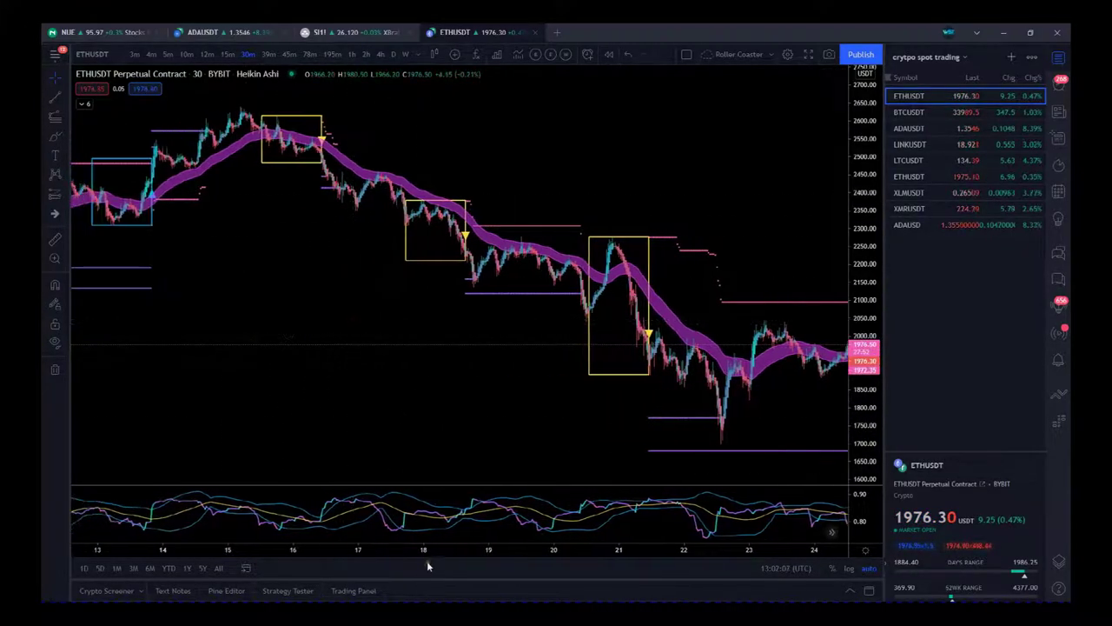
left_click_drag(434, 556, 113, 551)
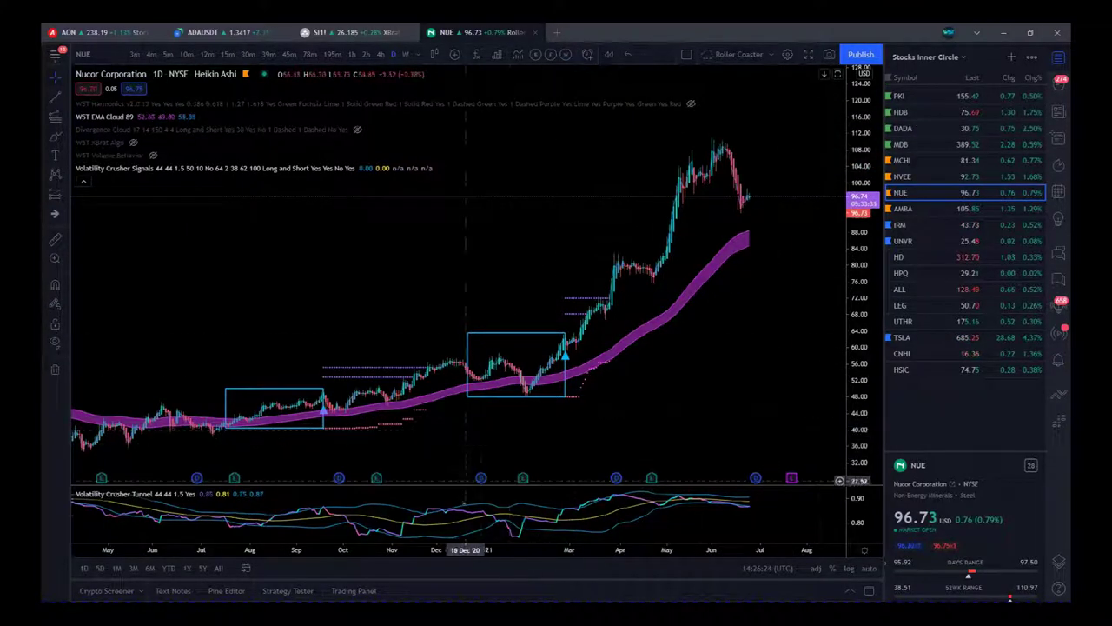
Step: Examine the NUE daily chart's short and long signal boxes against the EMA cloud from late 2019 to mid-2021
scroll(451, 551, "down", 5)
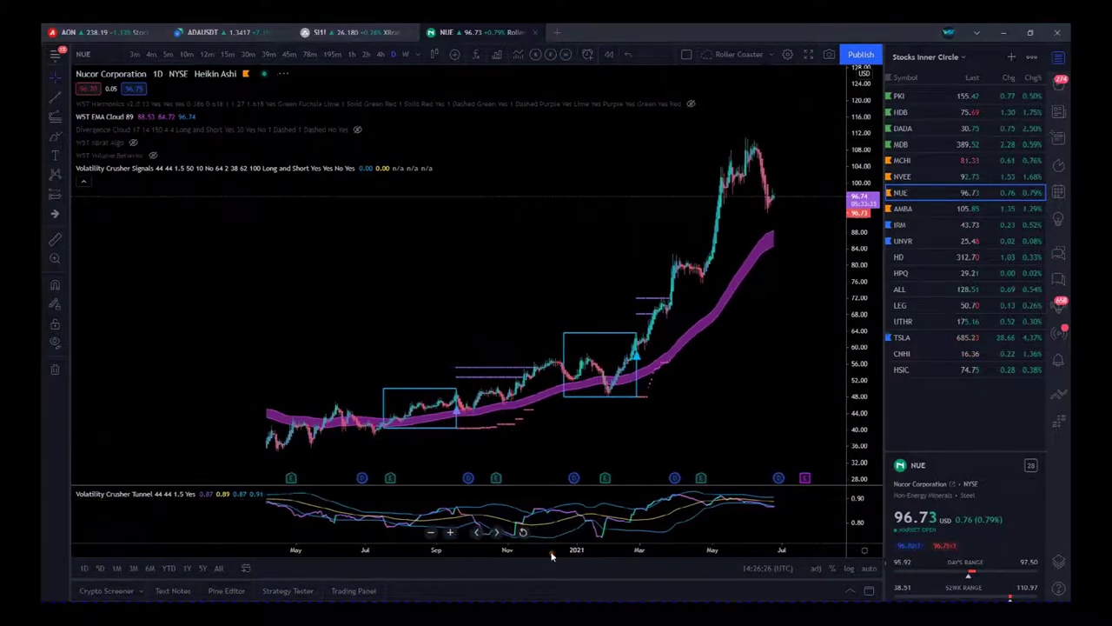
left_click_drag(706, 431, 747, 383)
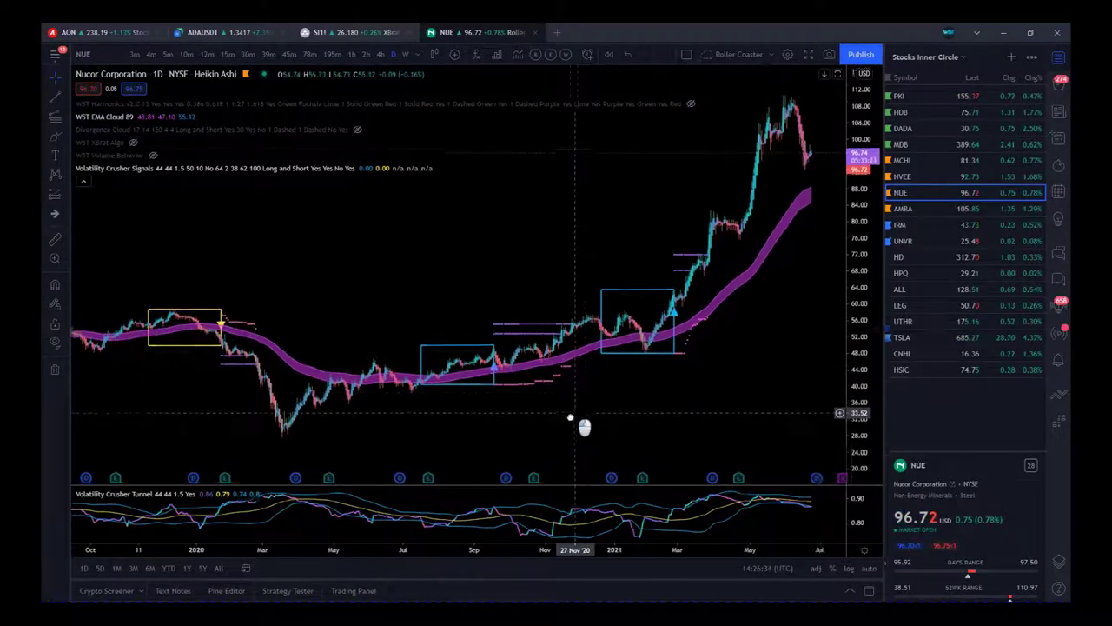
left_click_drag(586, 424, 566, 449)
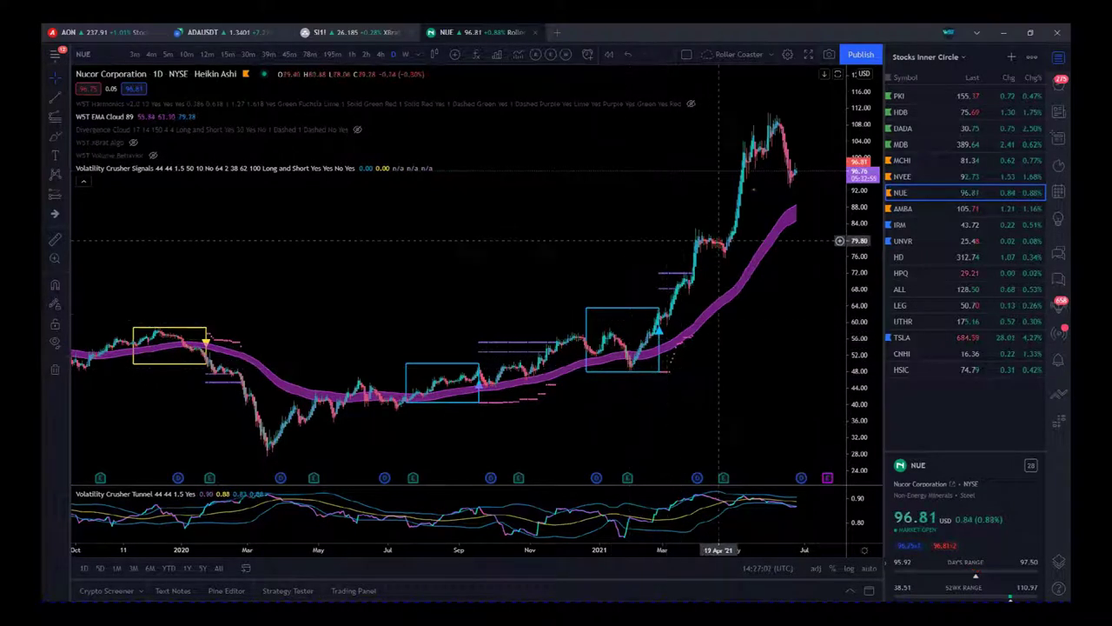
left_click_drag(724, 427, 731, 421)
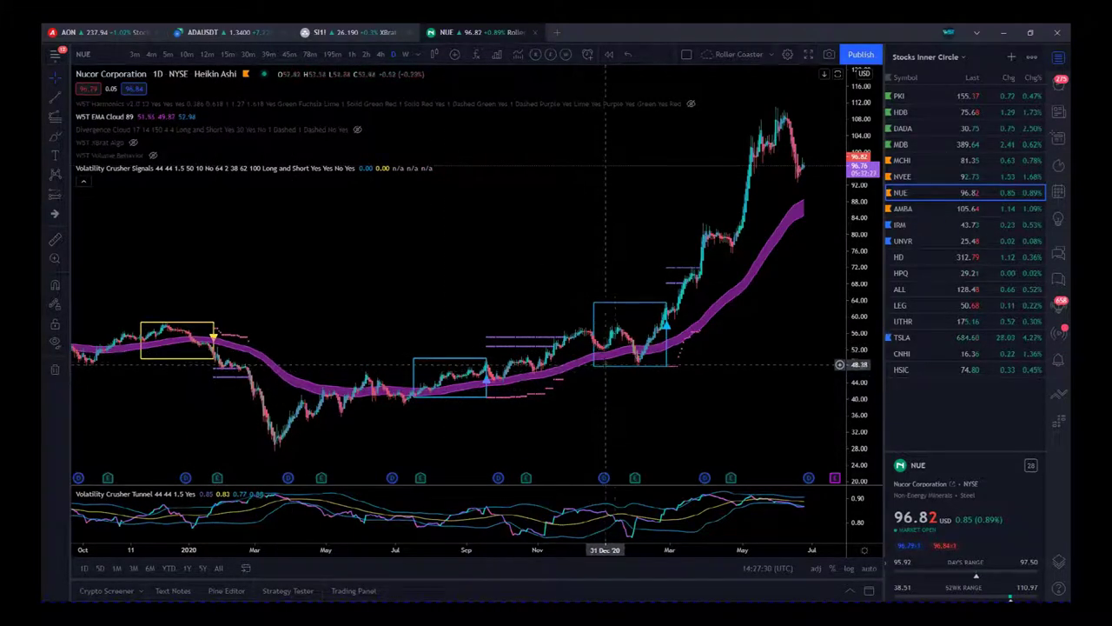
left_click_drag(729, 422, 744, 432)
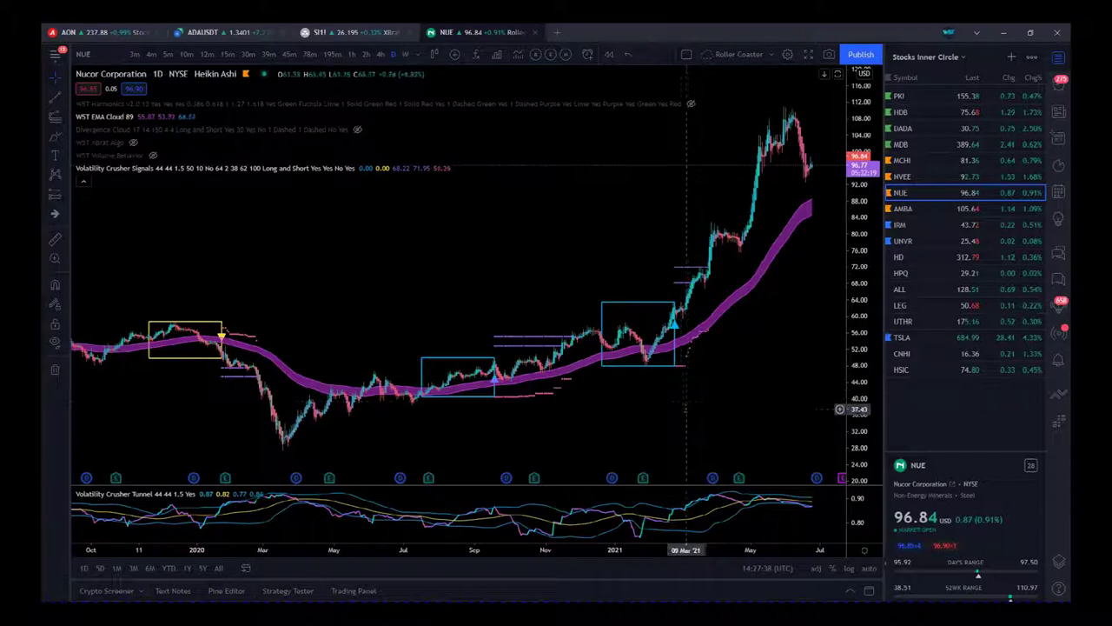
mouse_move(679, 425)
left_mouse_down()
mouse_move(658, 423)
mouse_move(670, 436)
left_mouse_up()
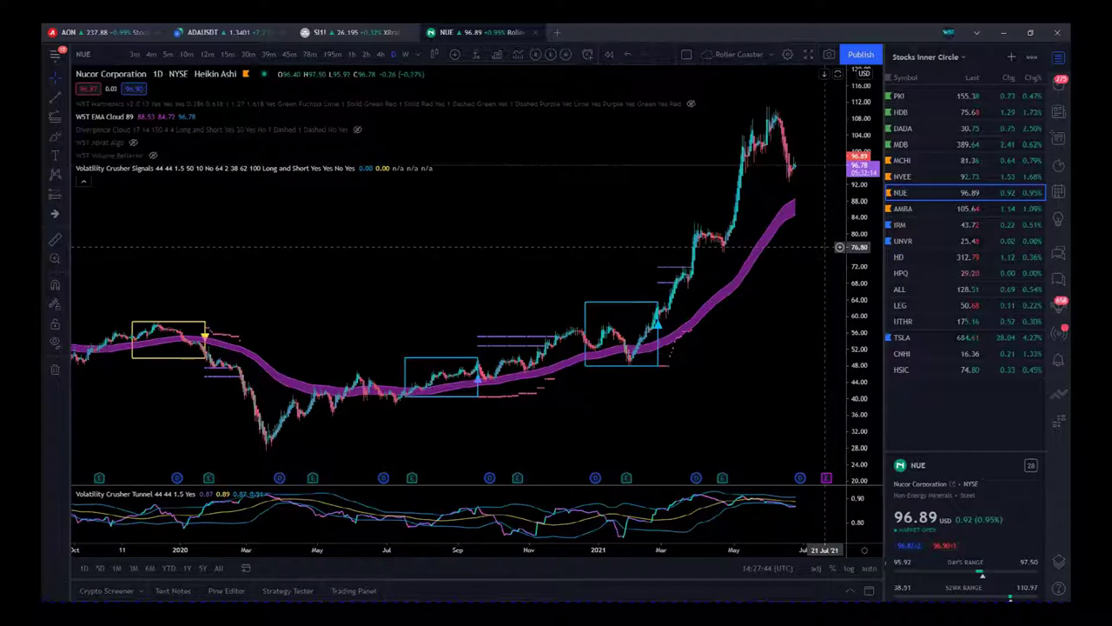
left_click_drag(753, 365, 756, 358)
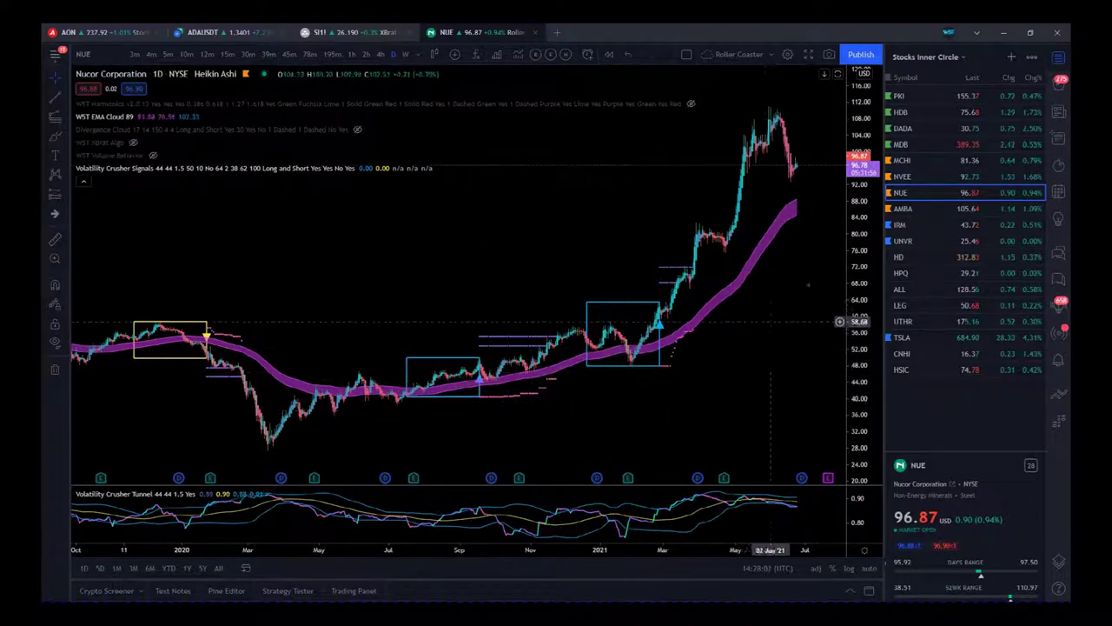
Step: Open the MDB chart from the watchlist, compress its price scale and examine the long signals from 2018 to 2021
left_click(904, 144)
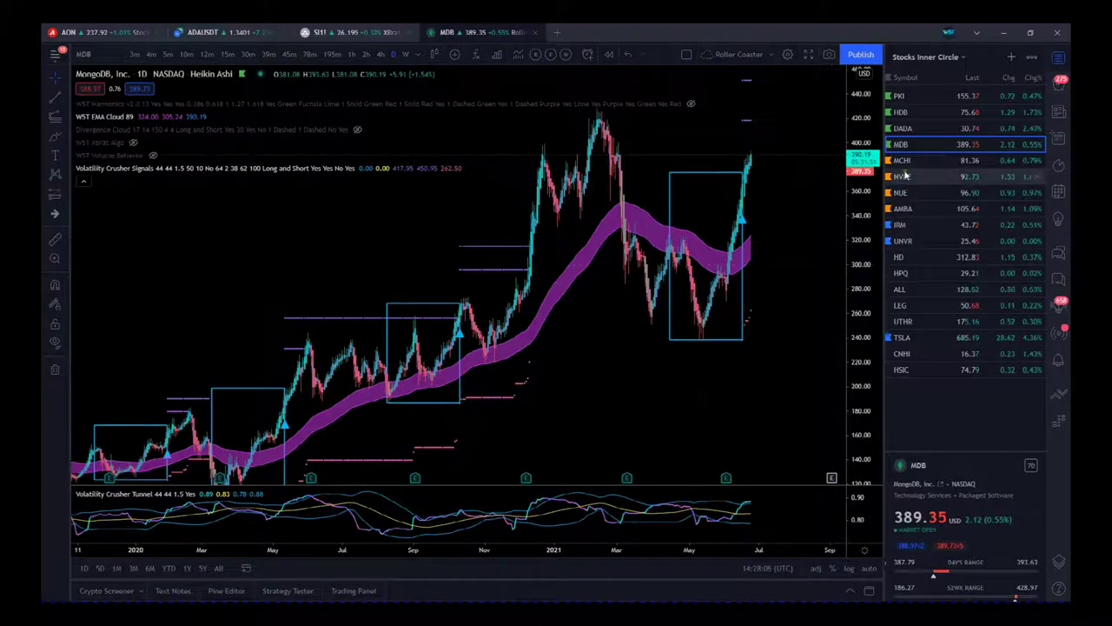
left_click_drag(860, 169, 861, 278)
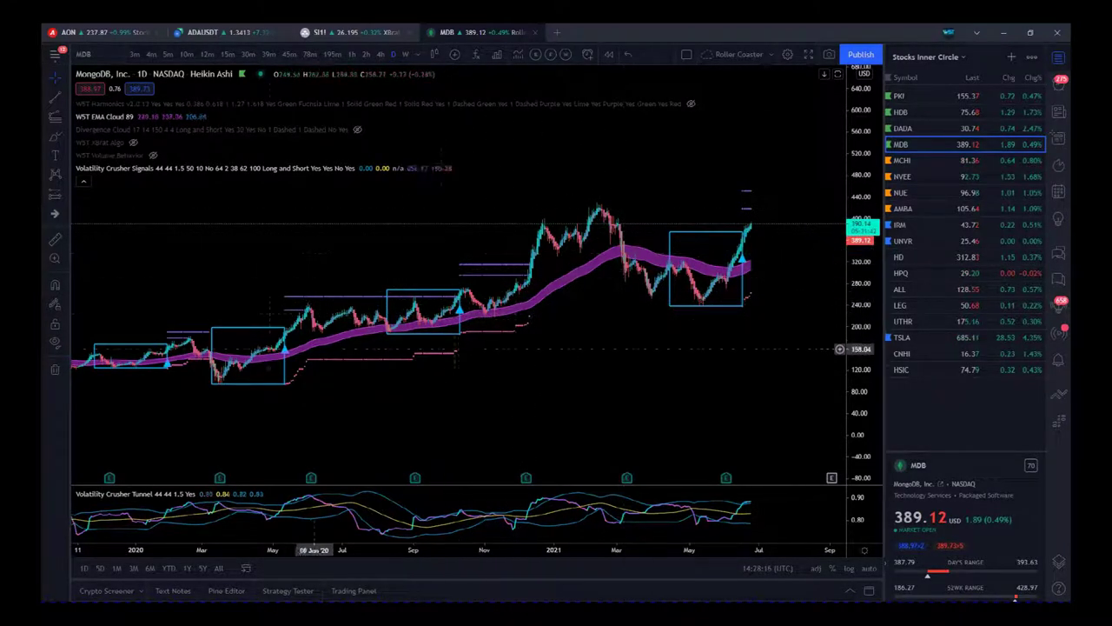
left_click_drag(364, 554, 442, 557)
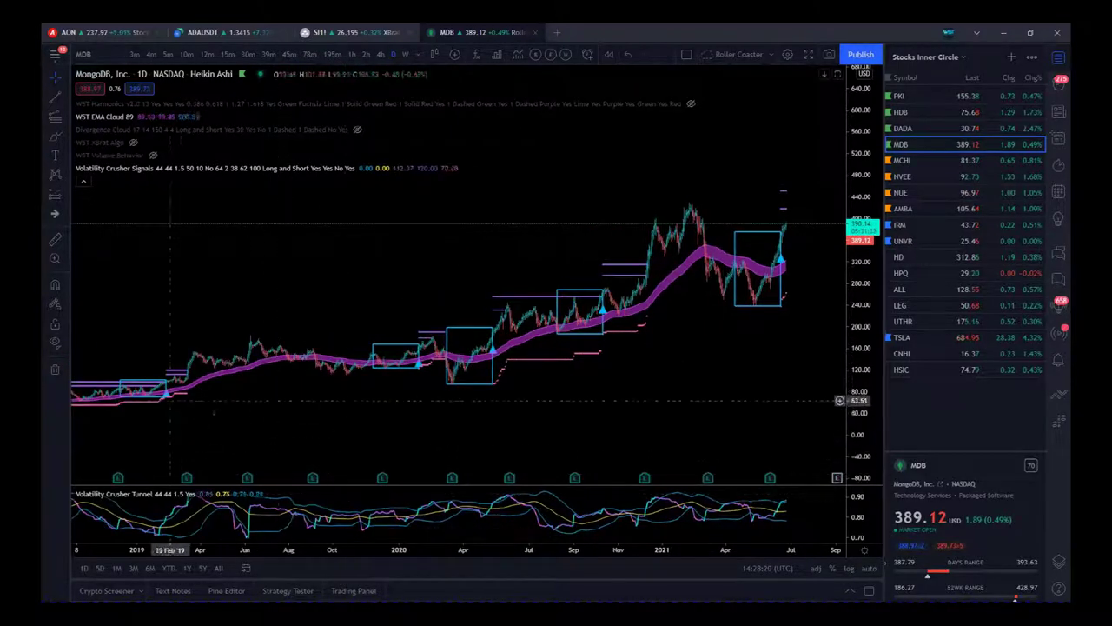
left_click_drag(228, 438, 360, 442)
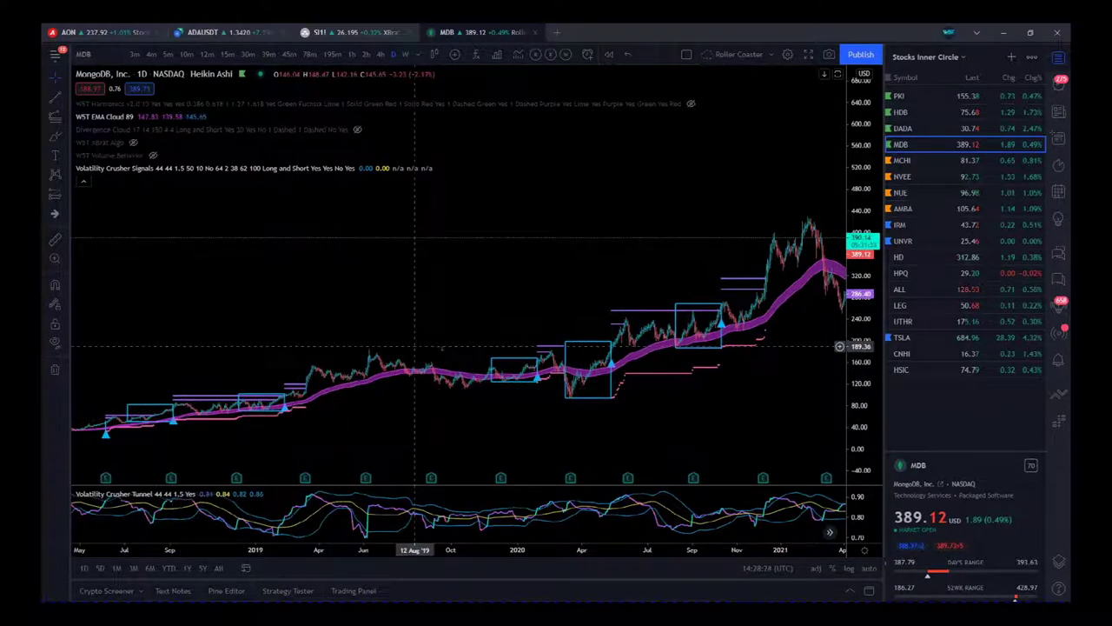
left_click_drag(693, 437, 459, 398)
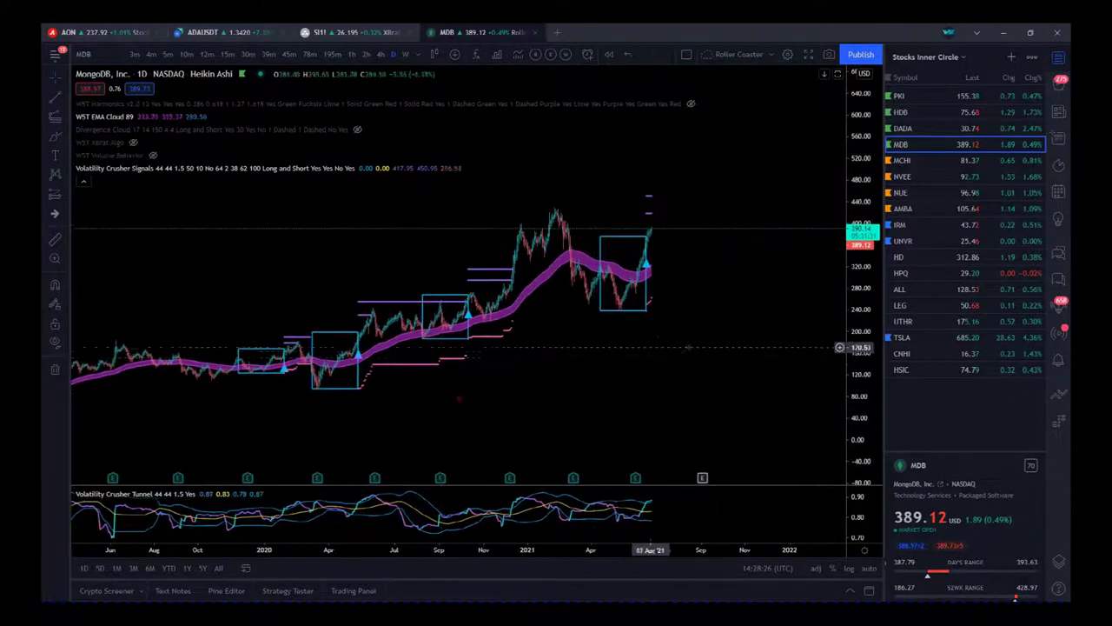
Step: Open the DADA chart from the watchlist, check the weekly timeframe, and return to daily to examine its long and short signals
left_click(923, 127)
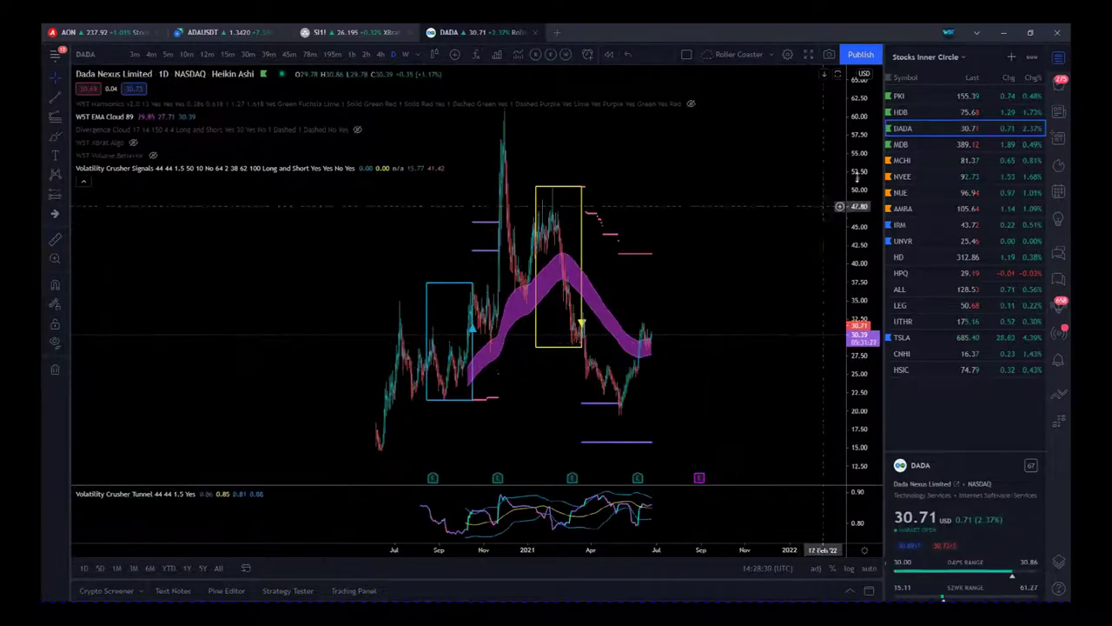
left_click_drag(860, 171, 839, 418)
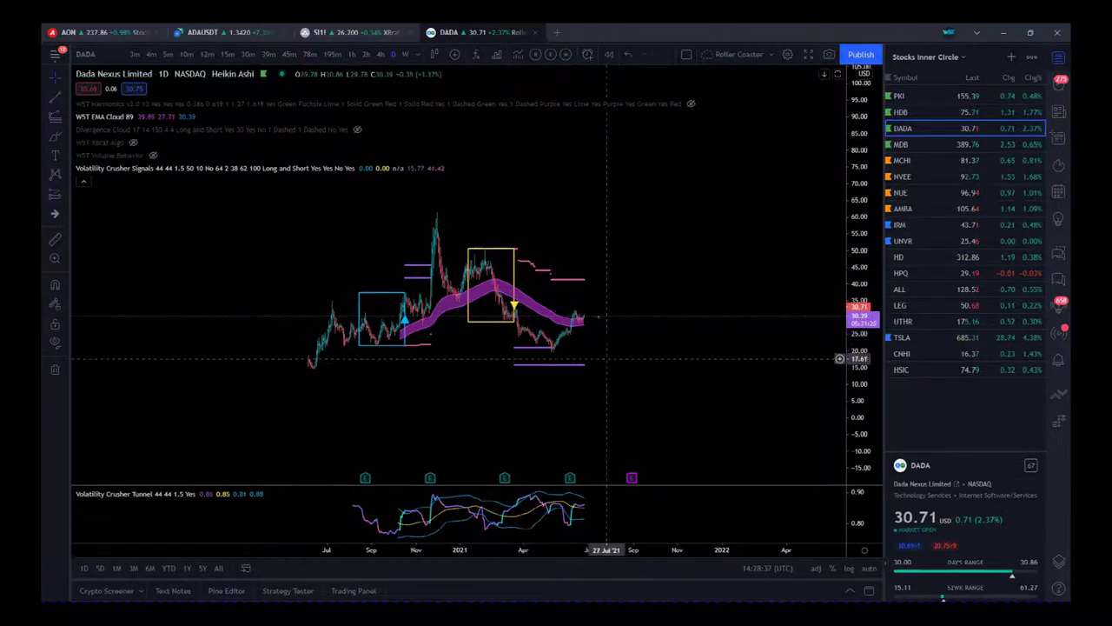
left_click(407, 54)
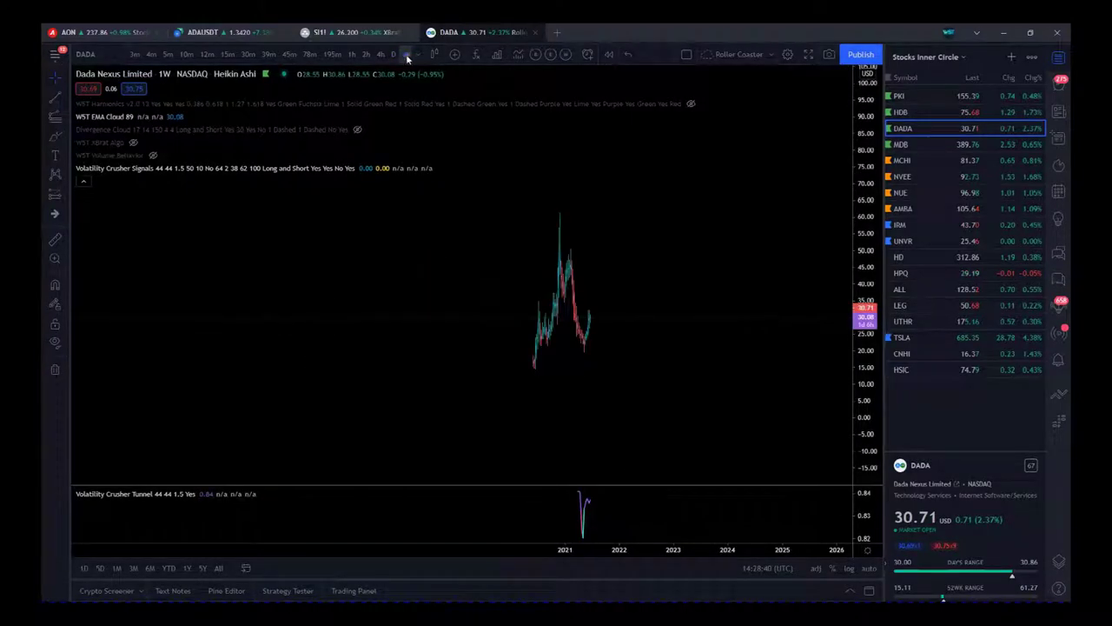
left_click(394, 53)
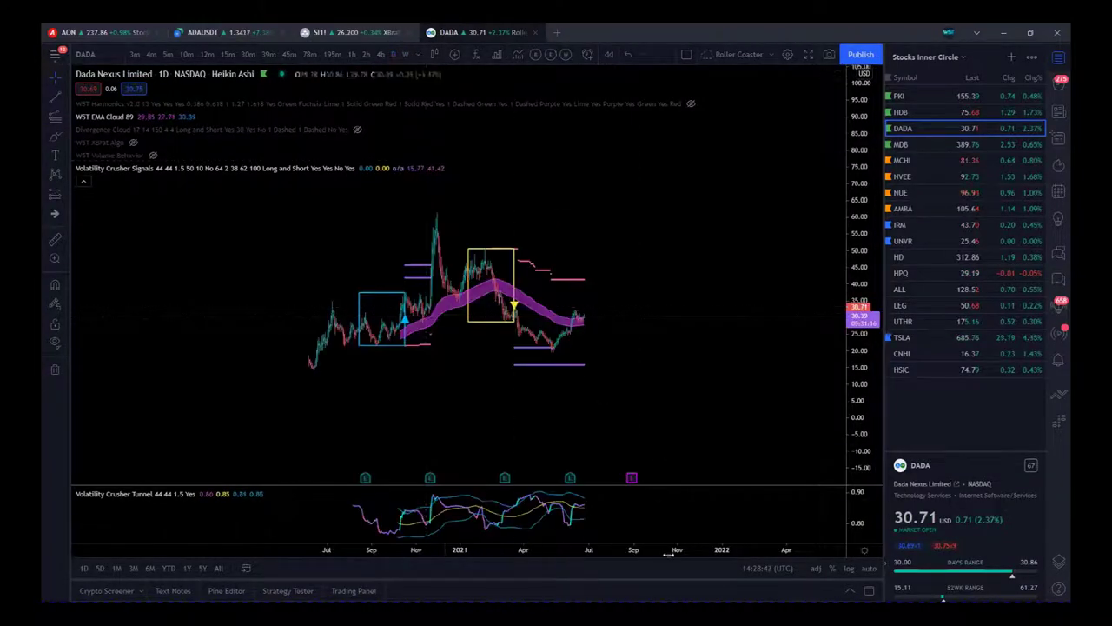
left_click_drag(668, 554, 591, 556)
scroll(524, 423, "up", 3)
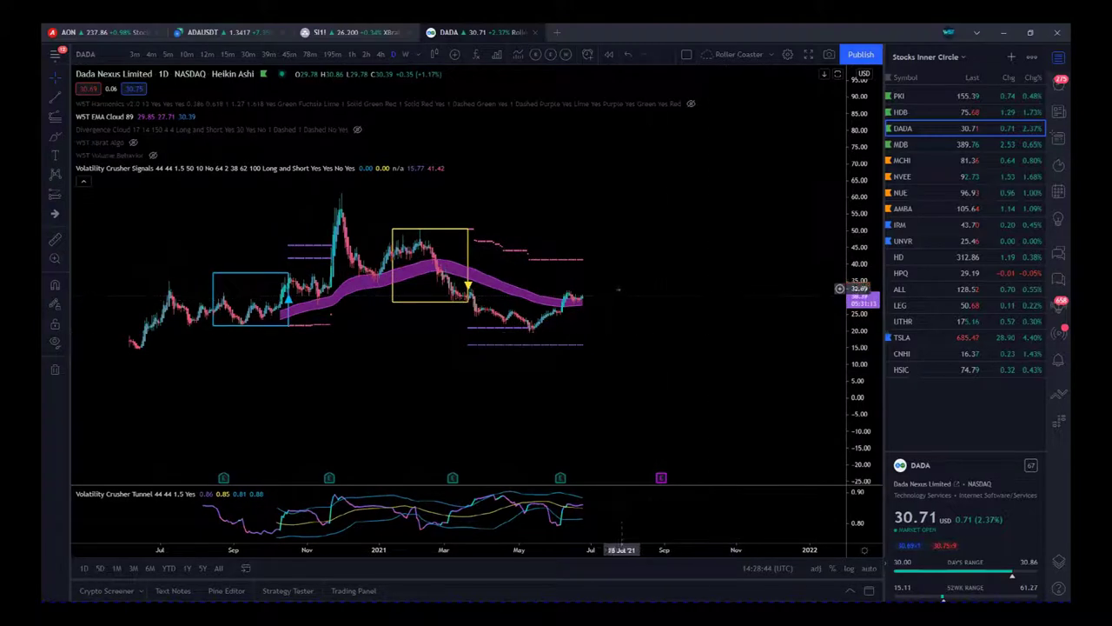
left_click_drag(864, 394, 875, 327)
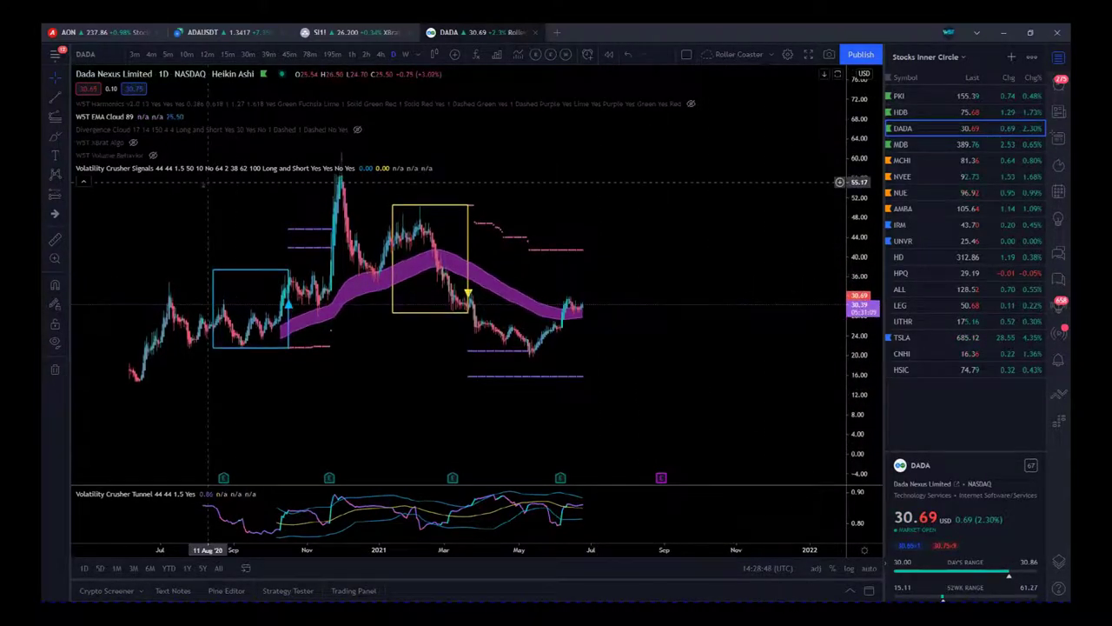
Step: Open the HDB chart from the watchlist and examine its short and long signals against the EMA cloud from 2019 to 2021
left_click(903, 114)
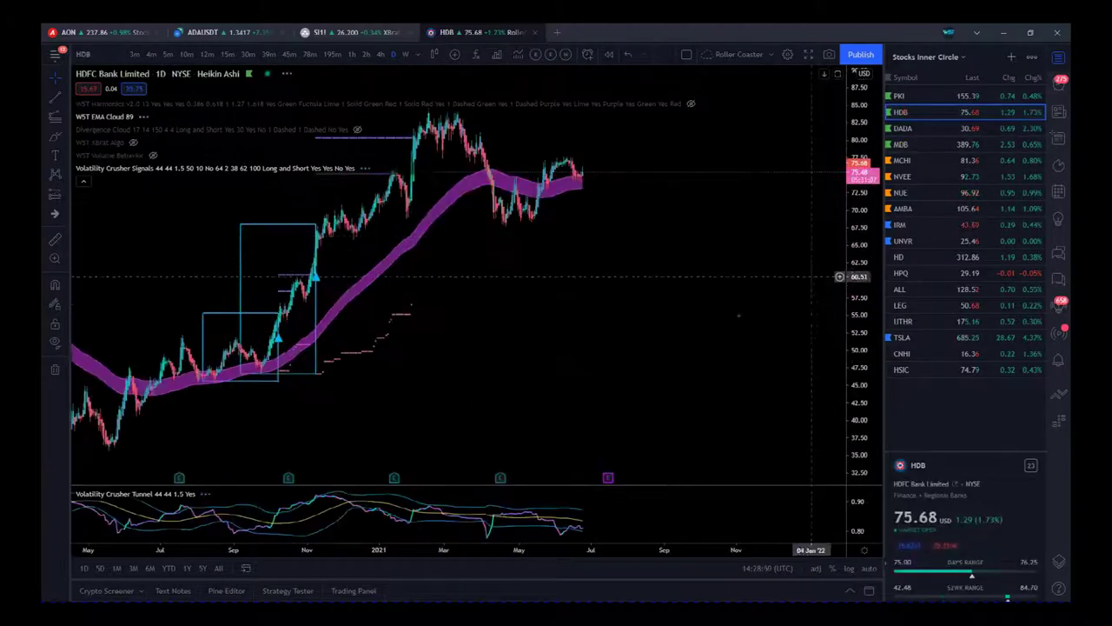
left_click_drag(616, 365, 728, 332)
left_click_drag(856, 322, 856, 359)
left_click_drag(666, 369, 745, 369)
scroll(745, 370, "left", 2)
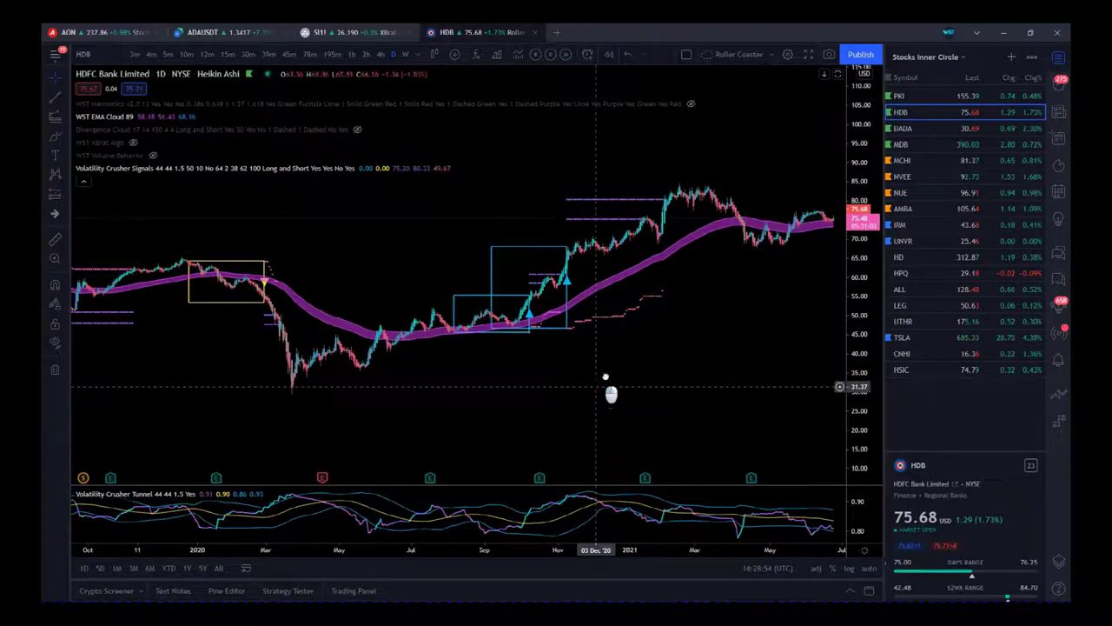
scroll(603, 392, "left", 3)
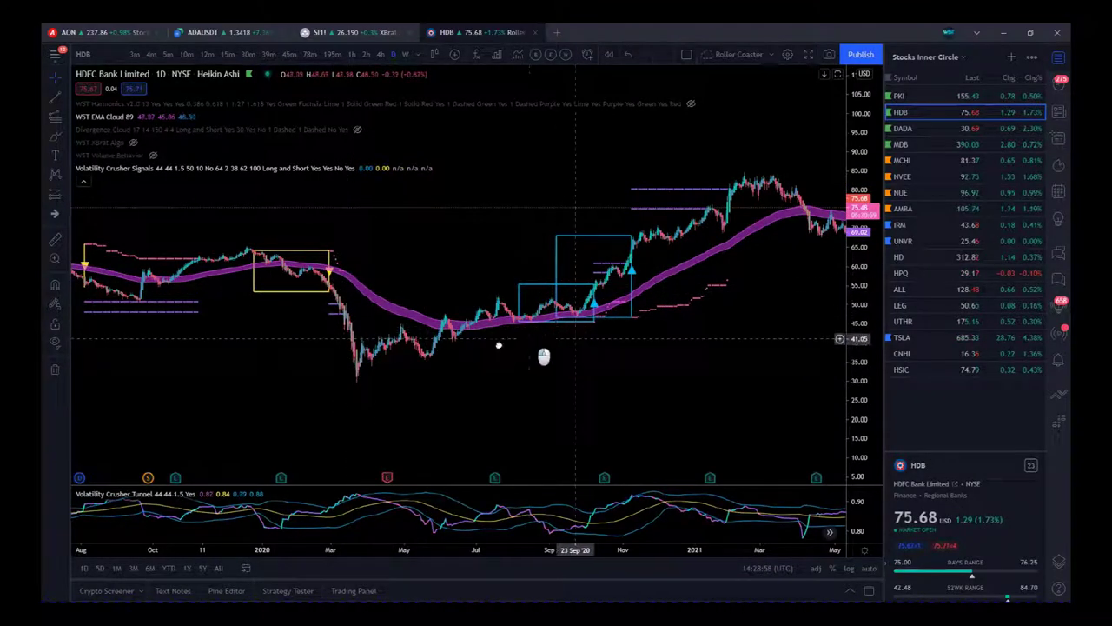
scroll(541, 350, "right", 2)
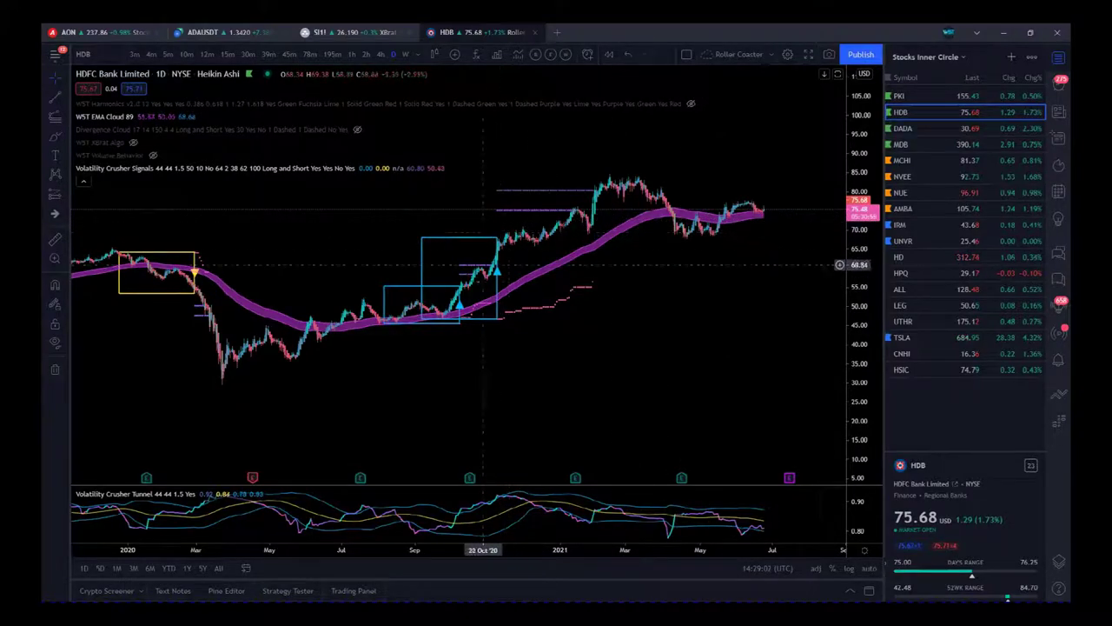
Step: Open the PKI chart from the watchlist on the weekly timeframe, compress its price scale and examine the long signals from 2014 to 2021
left_click(900, 95)
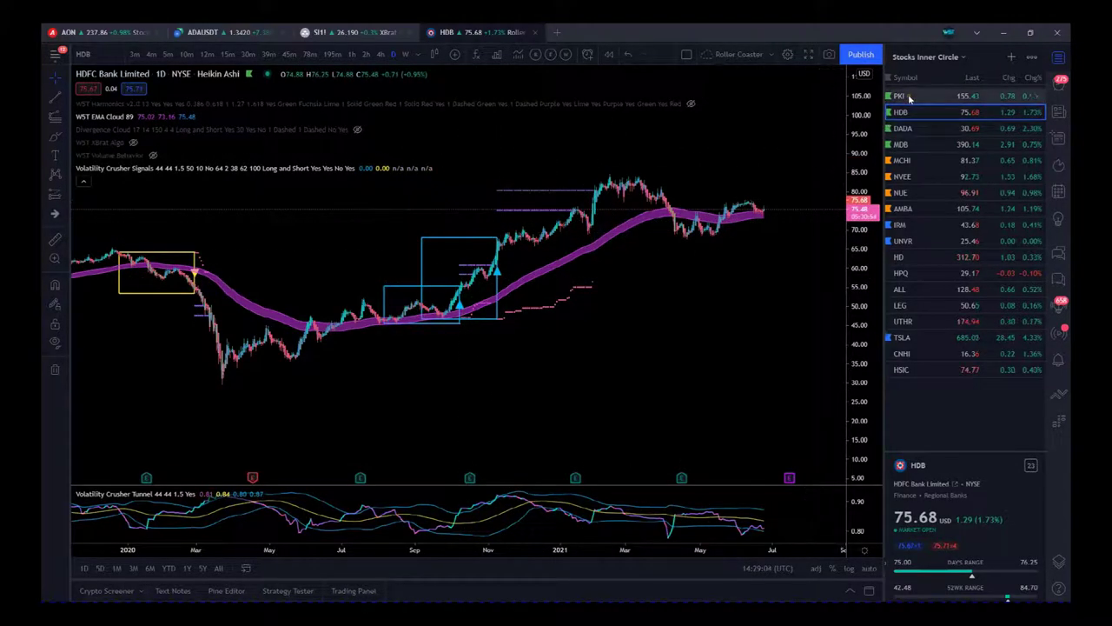
left_click(405, 54)
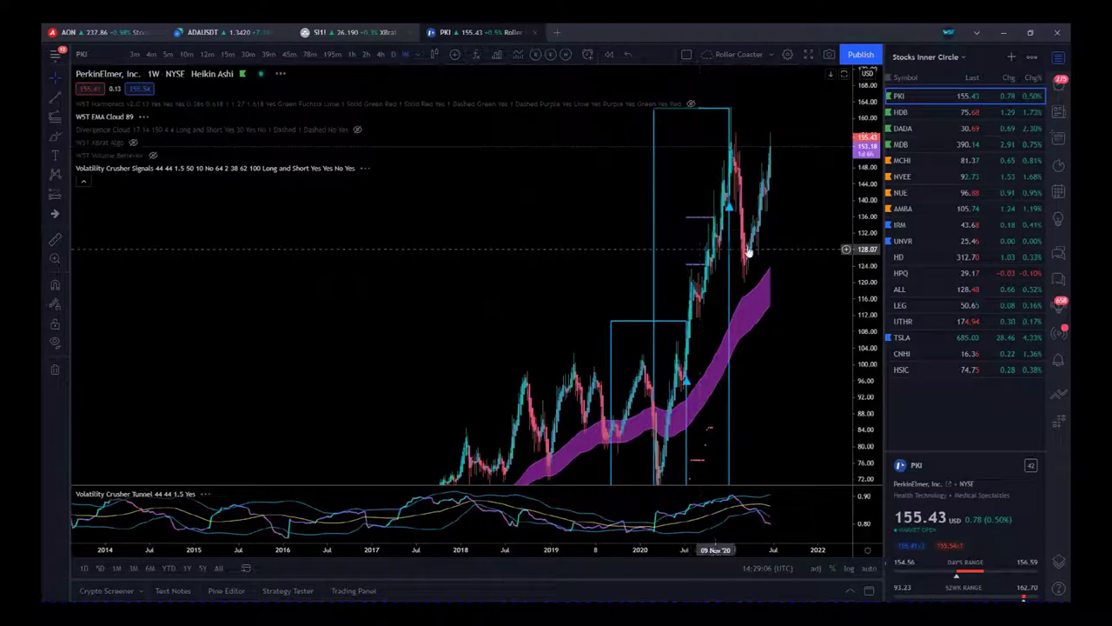
left_click_drag(845, 174, 846, 430)
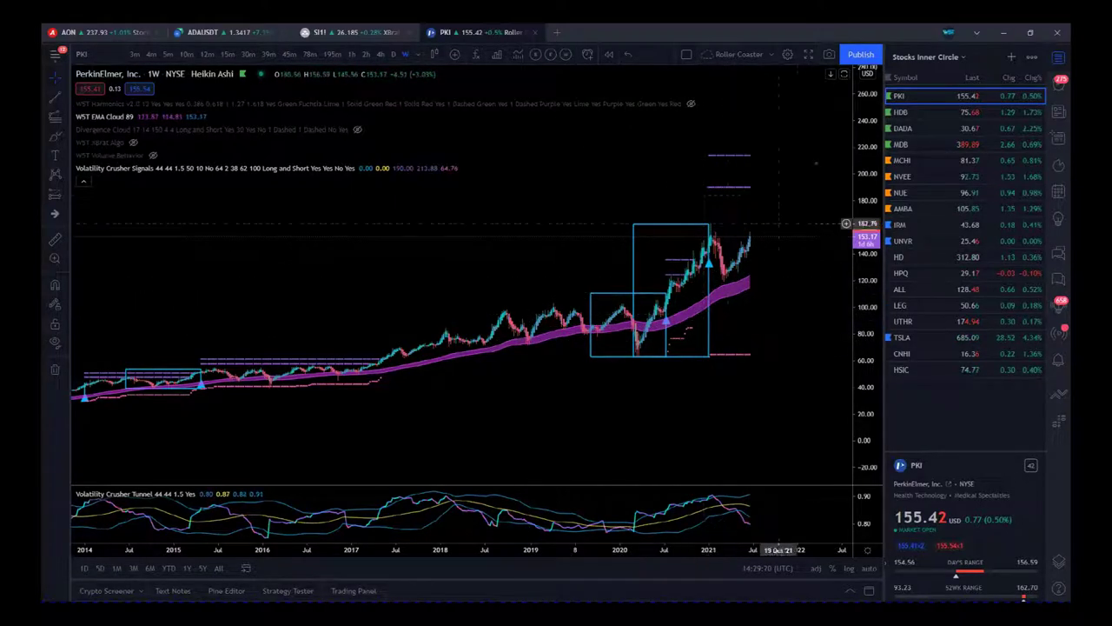
Step: Open the HDB chart from the watchlist on the weekly timeframe and examine its long signals and targets from 2012 to 2021
left_click(922, 111)
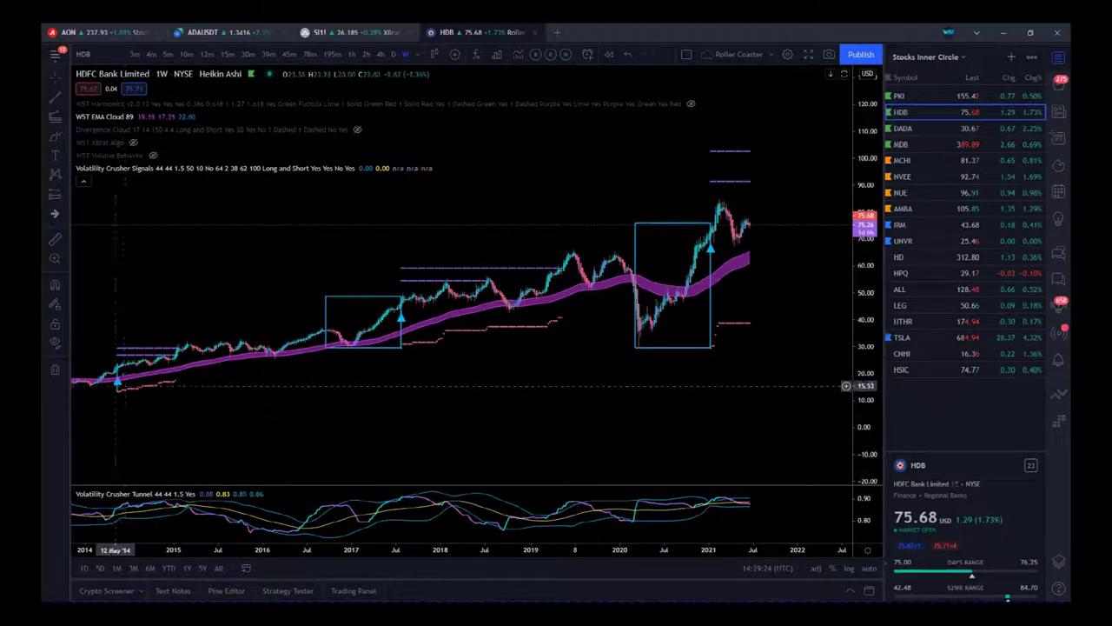
left_click_drag(281, 409, 406, 401)
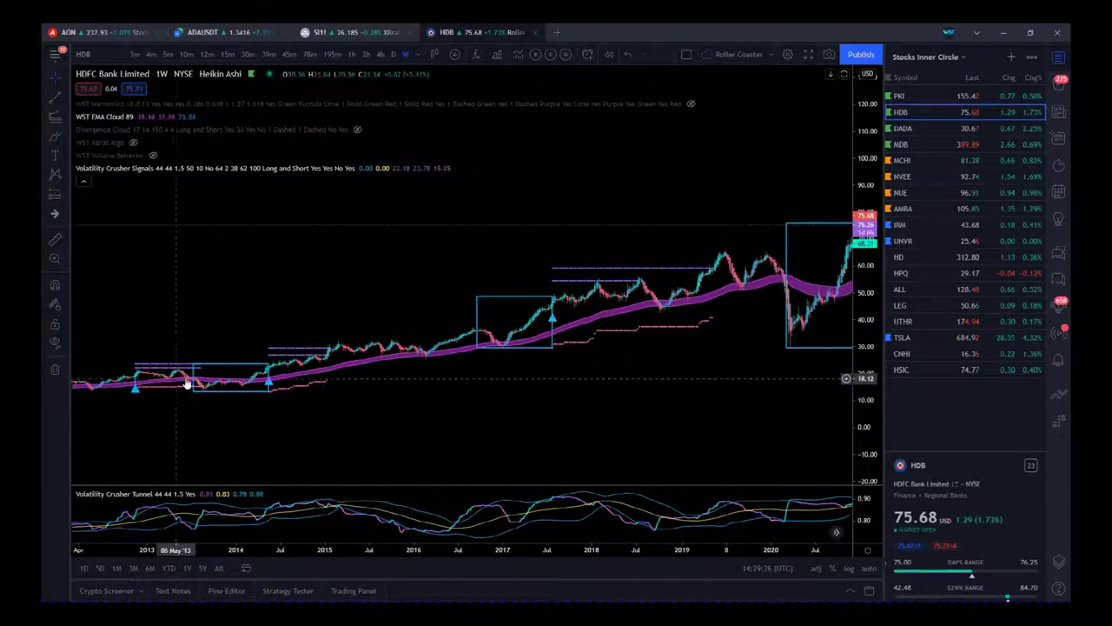
left_click_drag(626, 420, 409, 423)
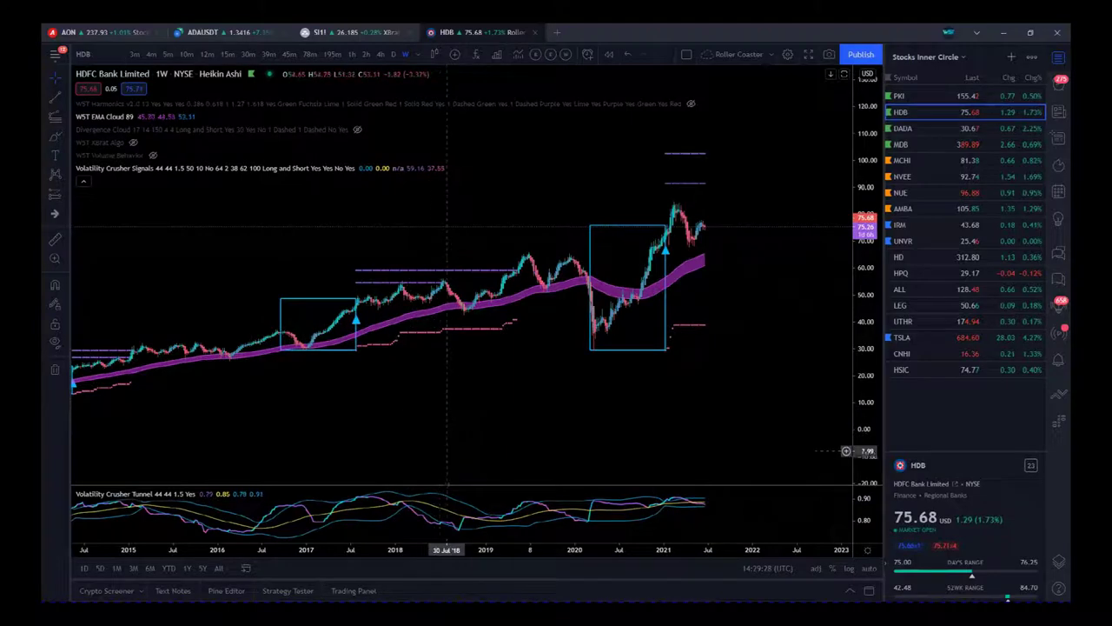
left_click_drag(464, 561, 382, 560)
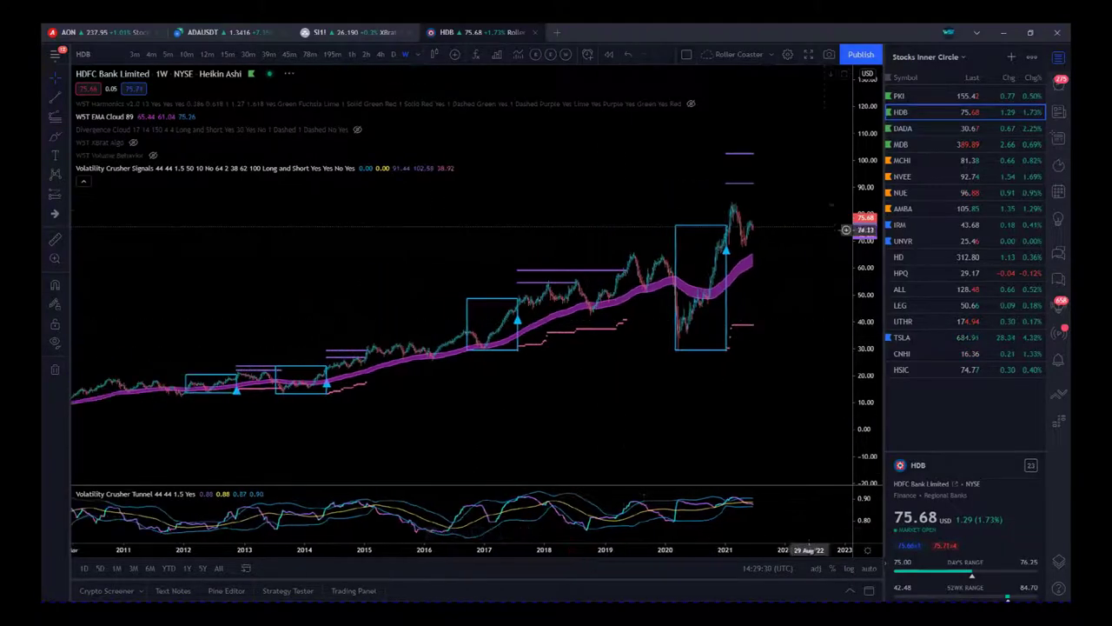
Step: Open the NVEE chart from the watchlist on the daily timeframe and examine its long and short signals from 2019 to 2021
left_click(920, 178)
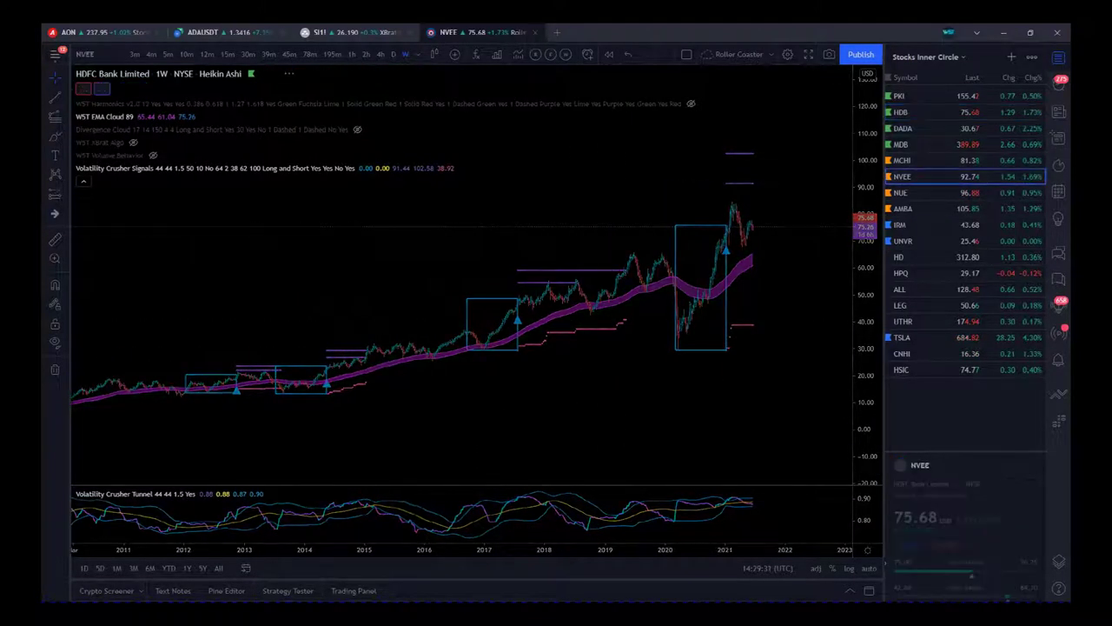
left_click(392, 55)
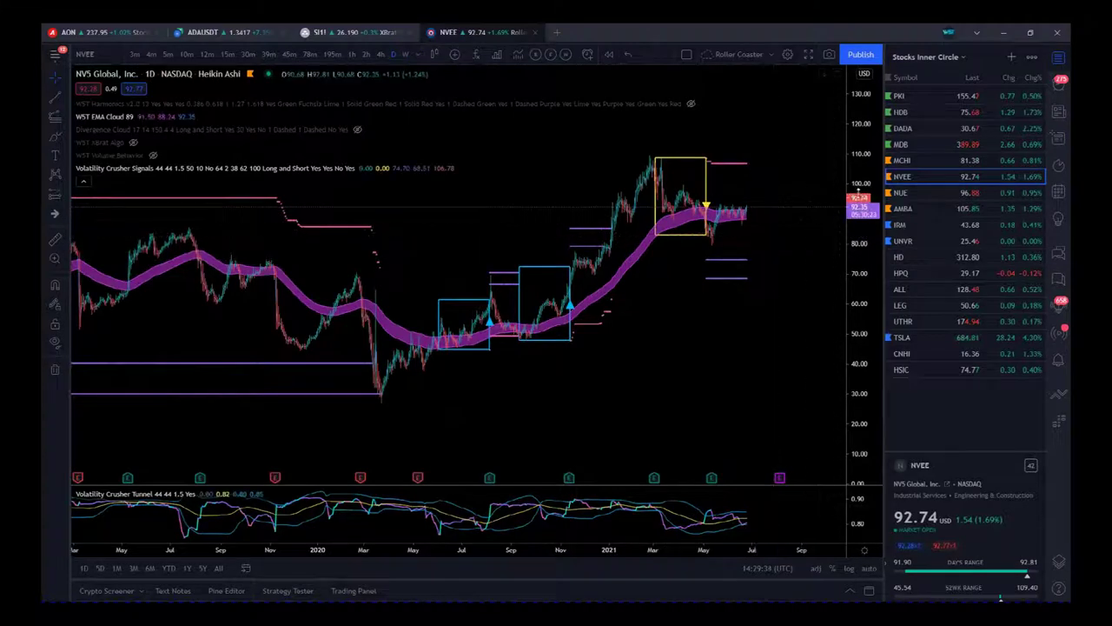
left_click_drag(752, 345, 707, 397)
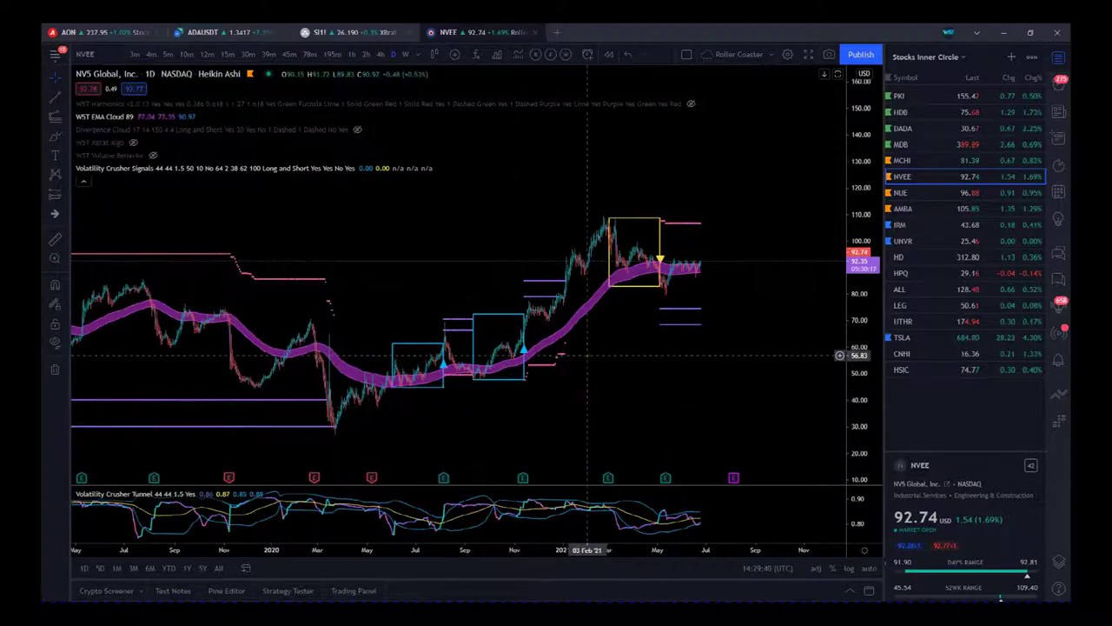
scroll(628, 397, "left", 3)
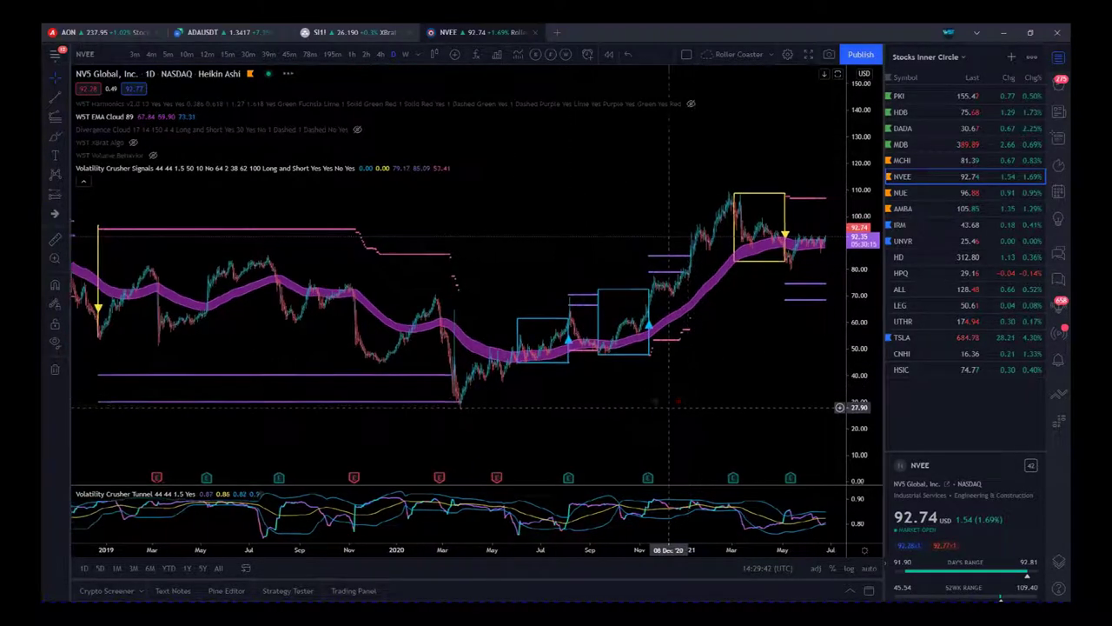
Step: Open the AMBA daily chart from the watchlist, compress its price scale and examine the long and short signals from late 2015 to 2021
left_click(903, 210)
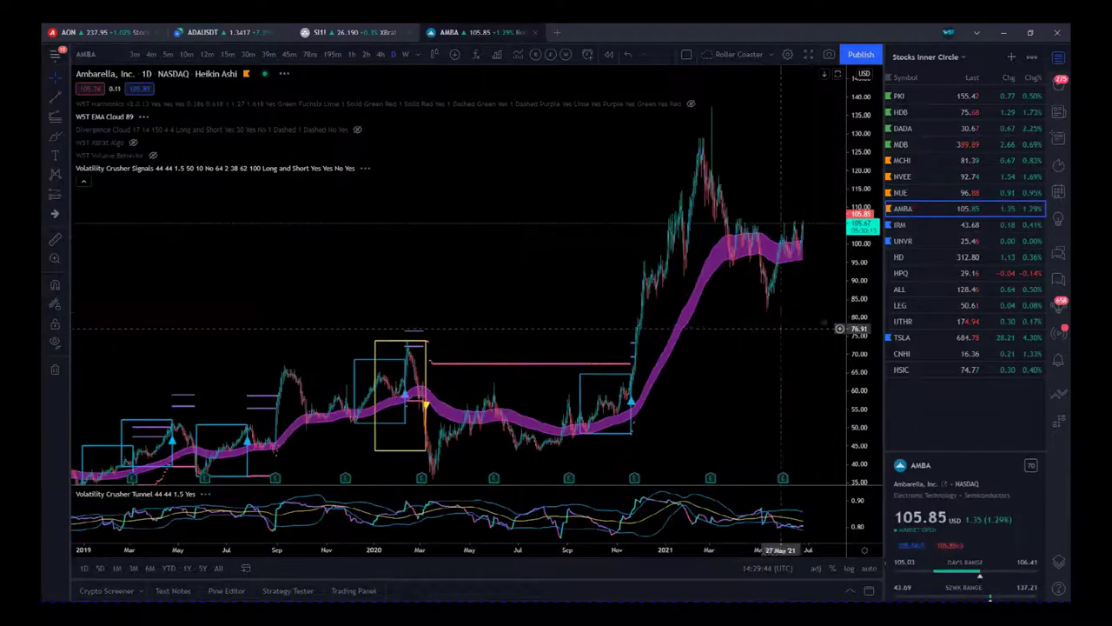
left_click_drag(865, 252, 864, 357)
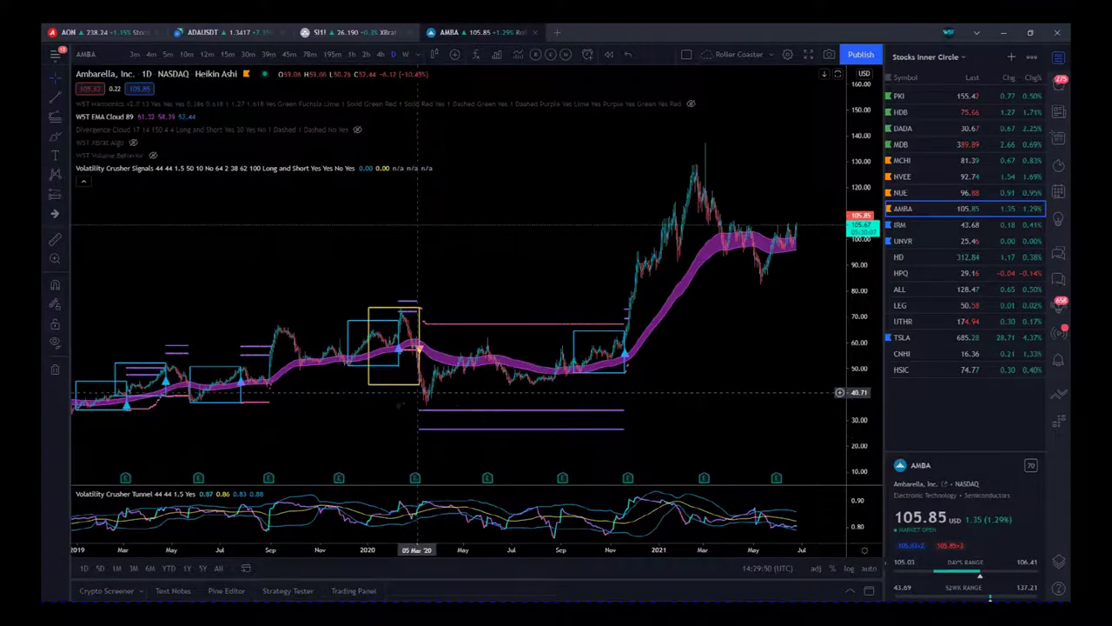
left_click_drag(385, 425, 389, 415)
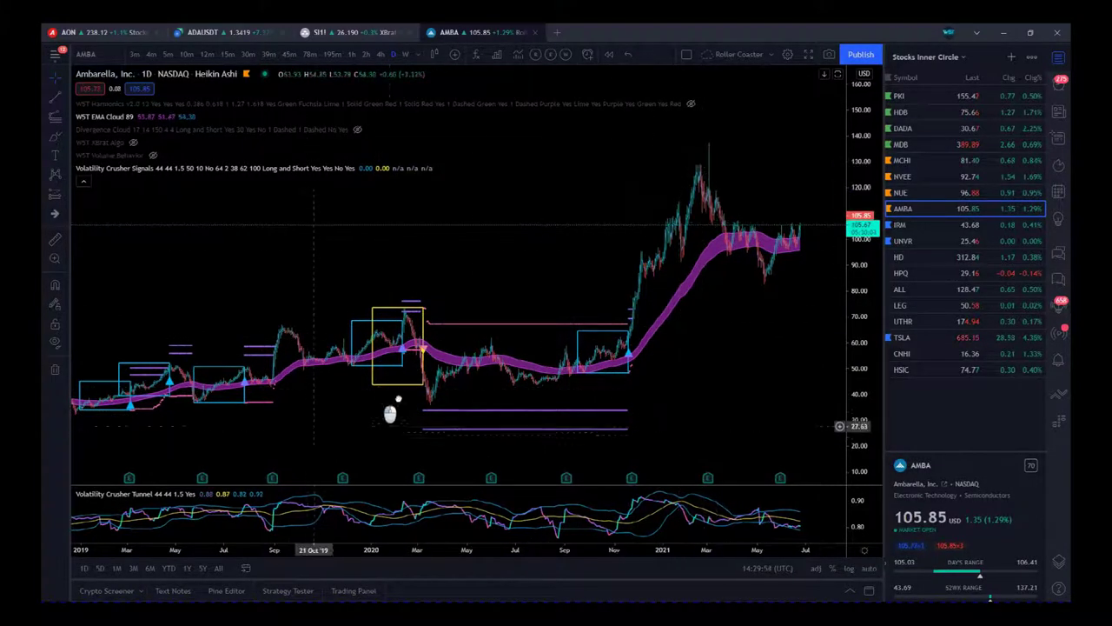
scroll(374, 430, "left", 5)
scroll(326, 432, "left", 3)
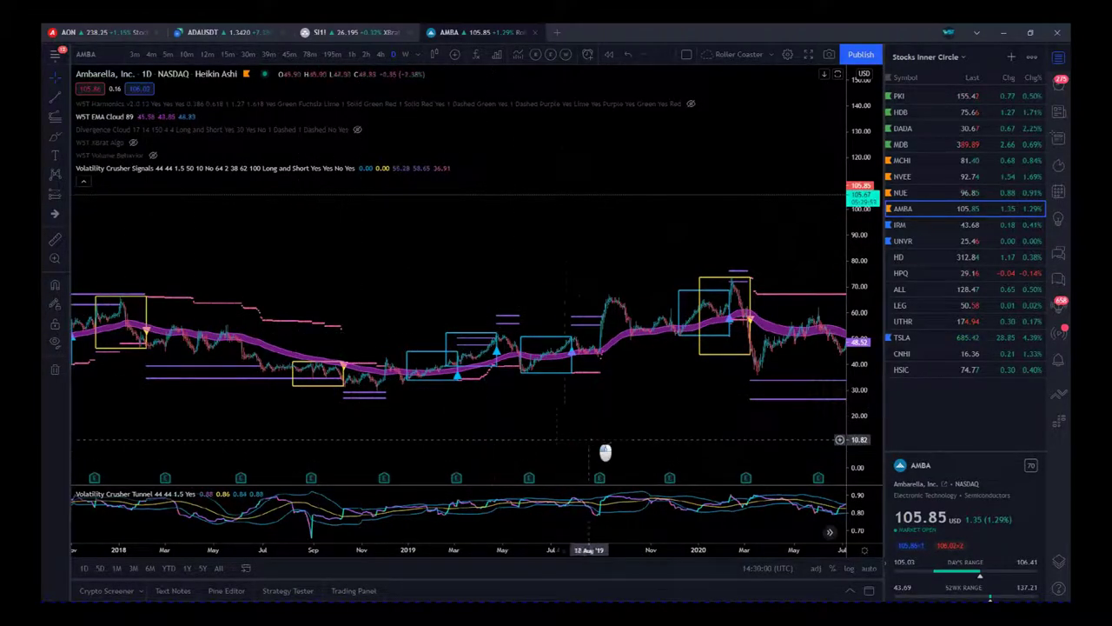
scroll(595, 441, "right", 2)
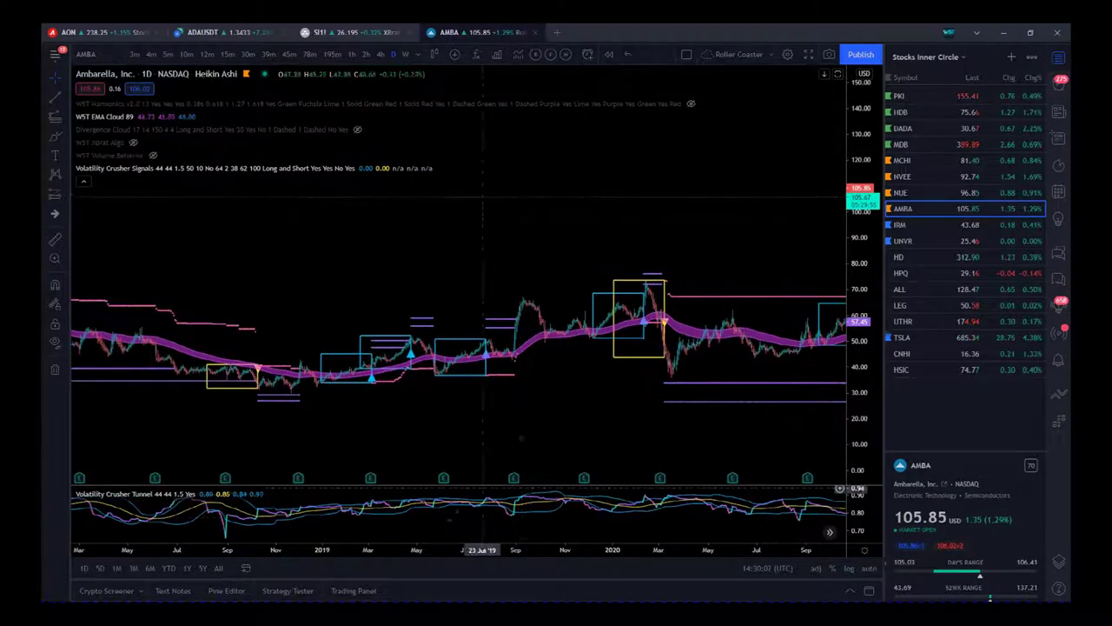
scroll(584, 549, "down", 4)
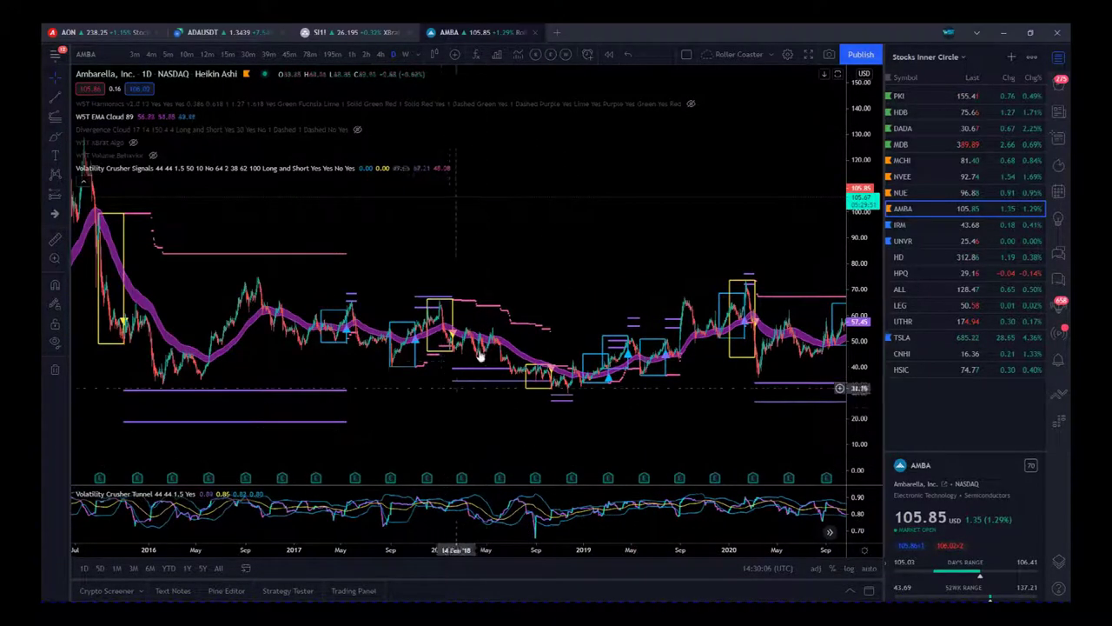
left_click_drag(623, 566, 632, 544)
left_click_drag(581, 440, 483, 417)
scroll(484, 417, "right", 5)
scroll(568, 449, "up", 3)
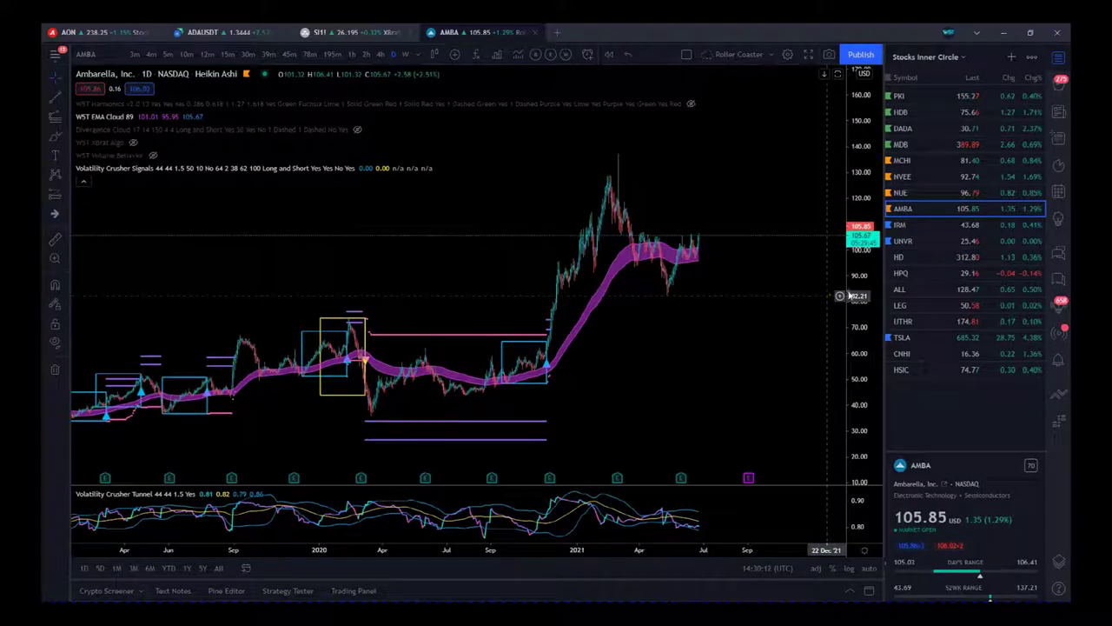
Step: Open the IRM daily chart from the watchlist and examine its signals against the EMA cloud from 2019 to 2021, focusing on the 2021 longs
left_click(900, 225)
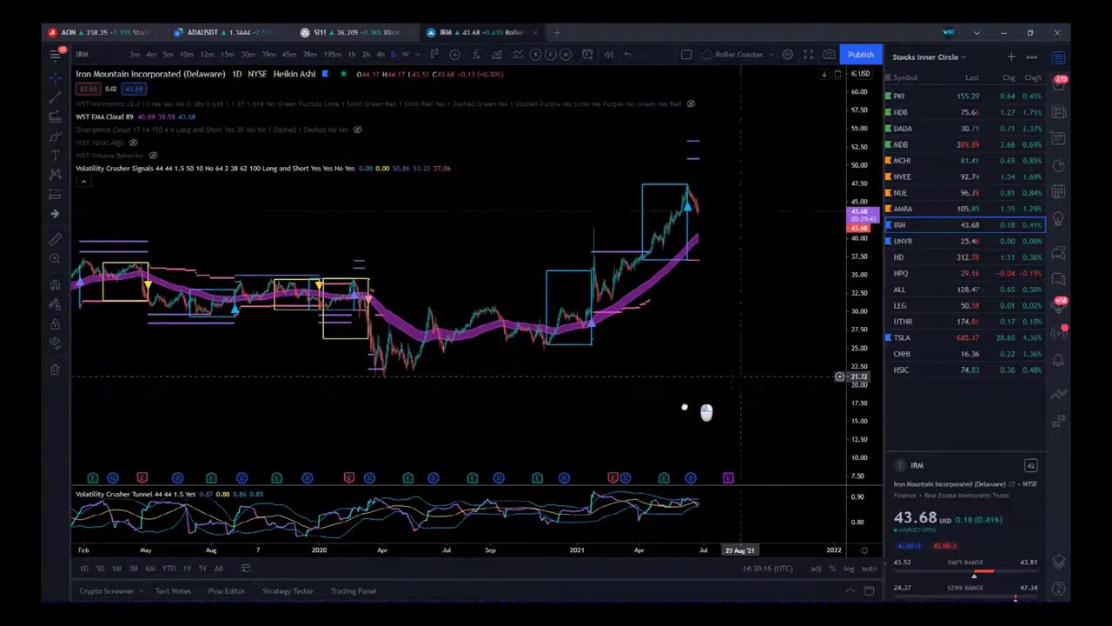
left_click_drag(715, 402, 647, 453)
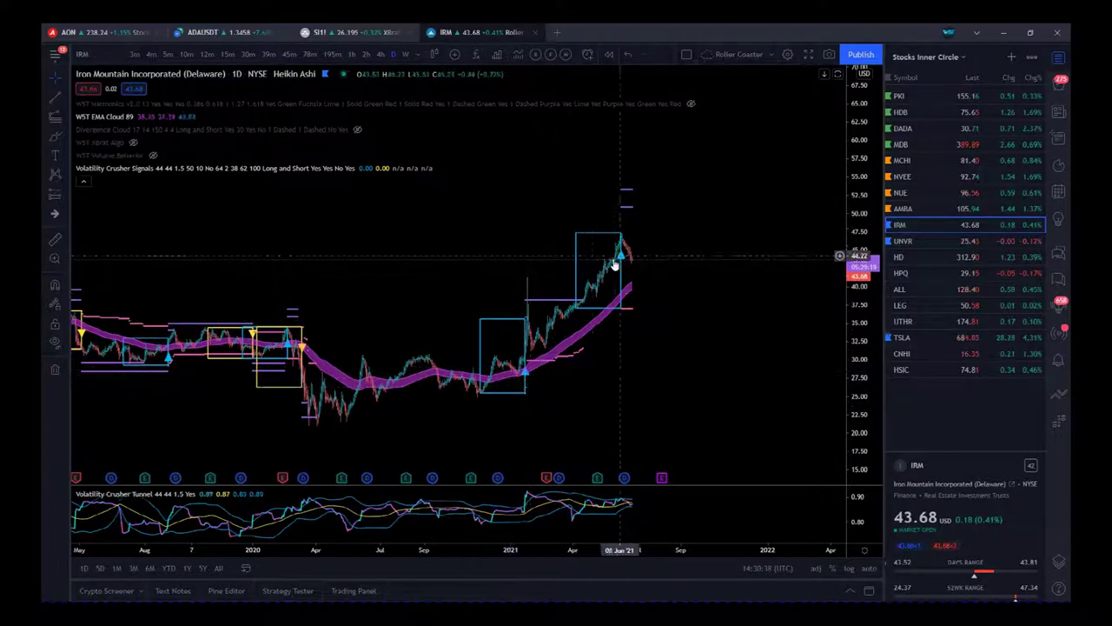
scroll(665, 401, "left", 5)
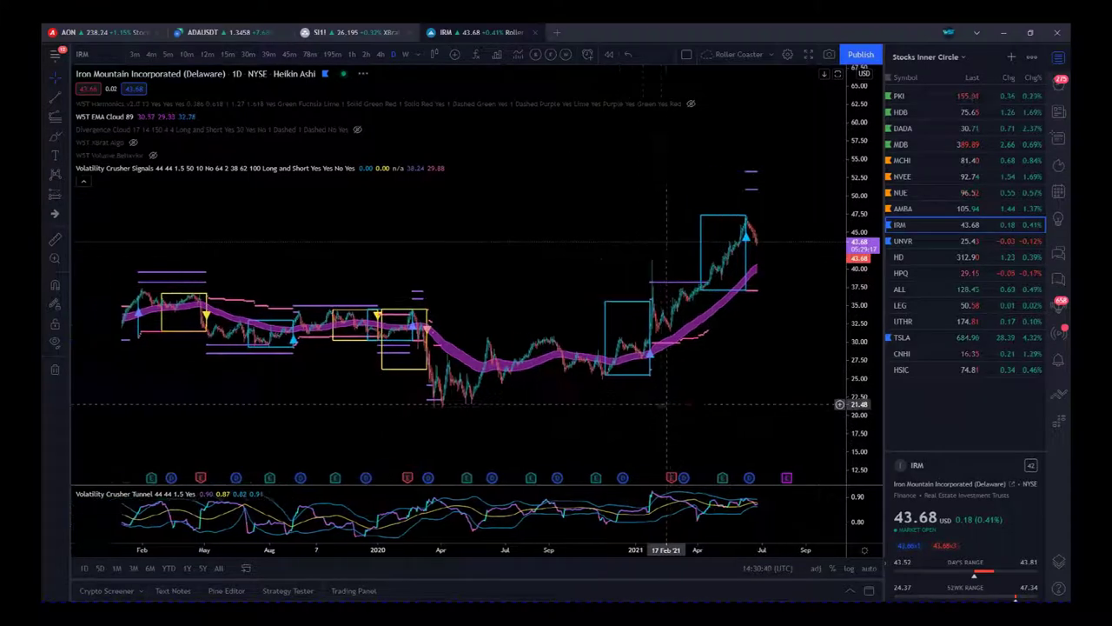
scroll(733, 417, "right", 3)
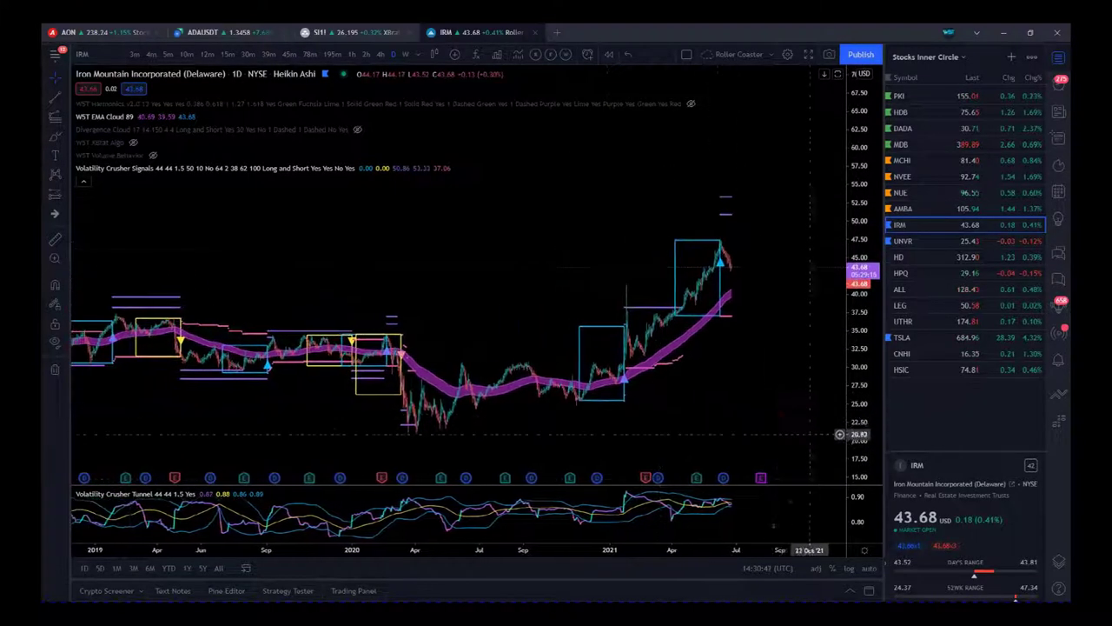
scroll(720, 522, "up", 3)
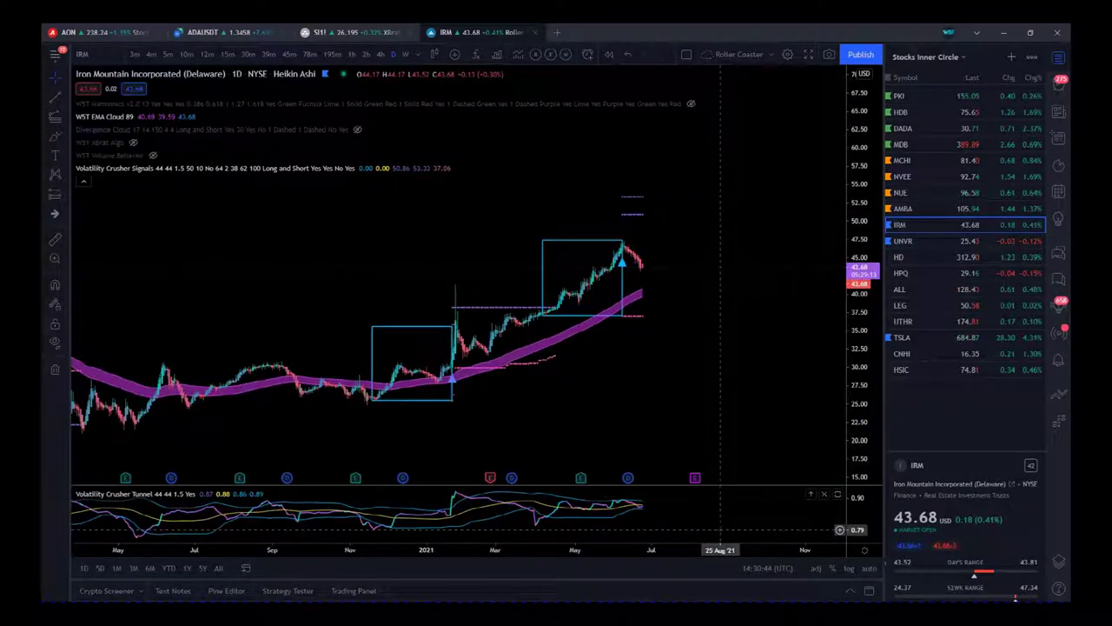